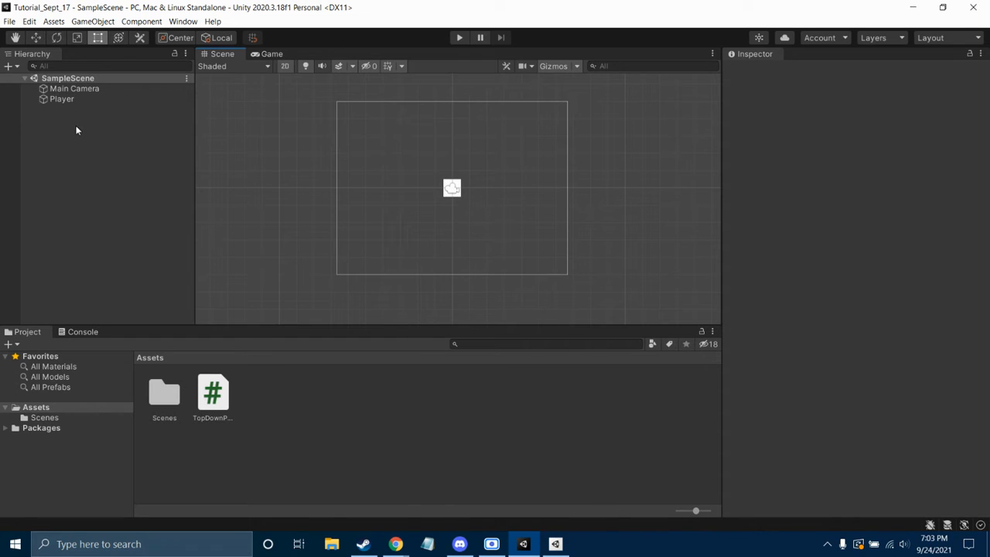
Add a Square sprite via GameObject > 2D Object > Sprites > Square
{"action": "right_click", "coordinate": [121, 158]}
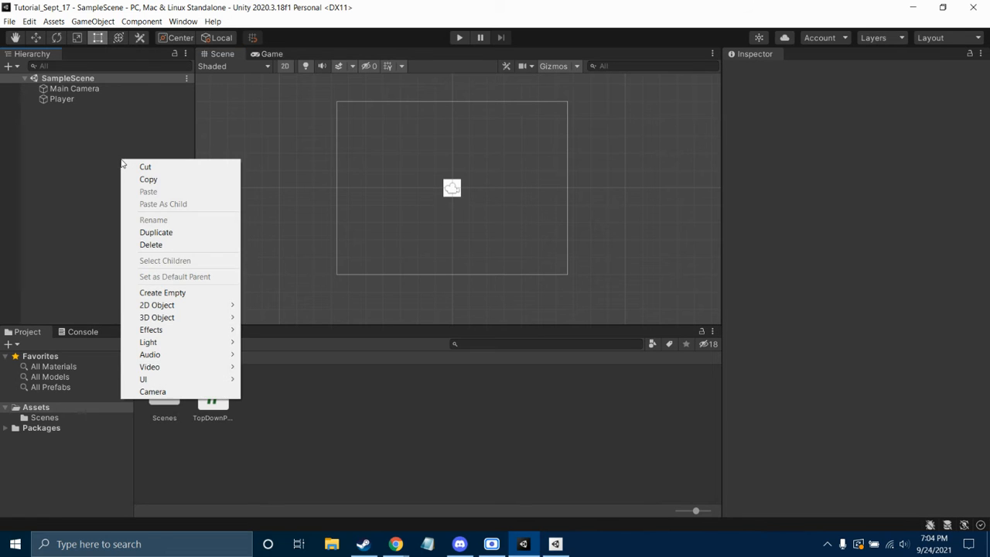
{"action": "left_click", "coordinate": [121, 116]}
{"action": "left_click", "coordinate": [29, 21]}
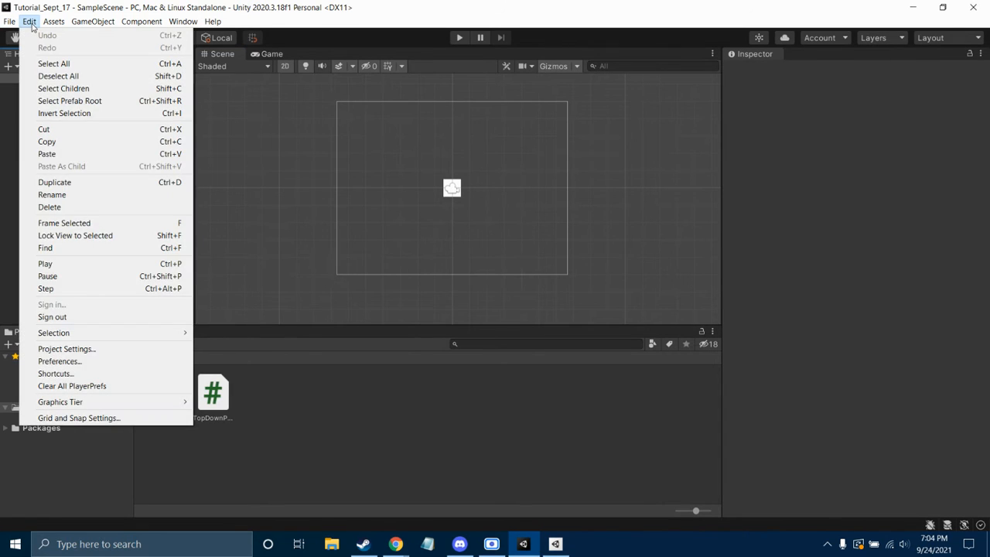
{"action": "mouse_move", "coordinate": [90, 23]}
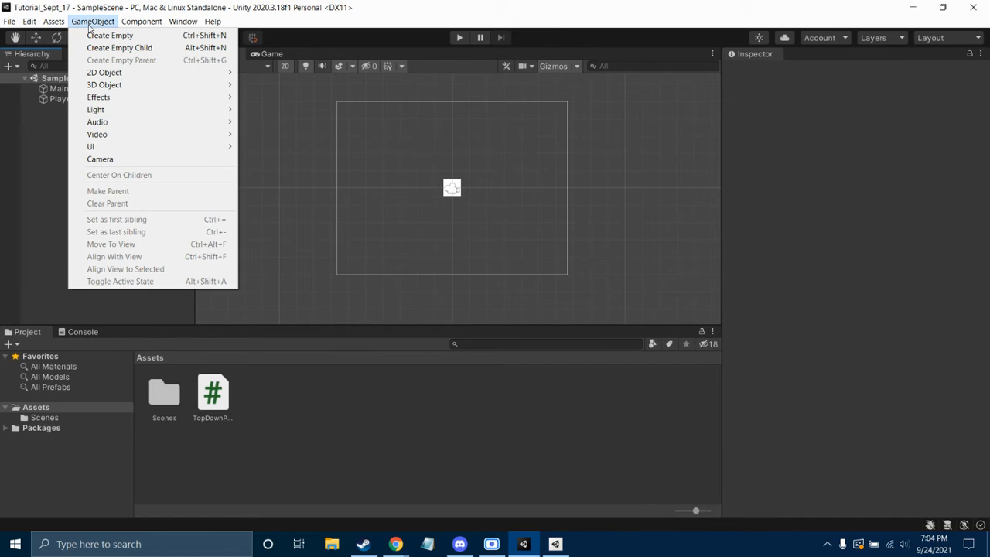
{"action": "mouse_move", "coordinate": [103, 73]}
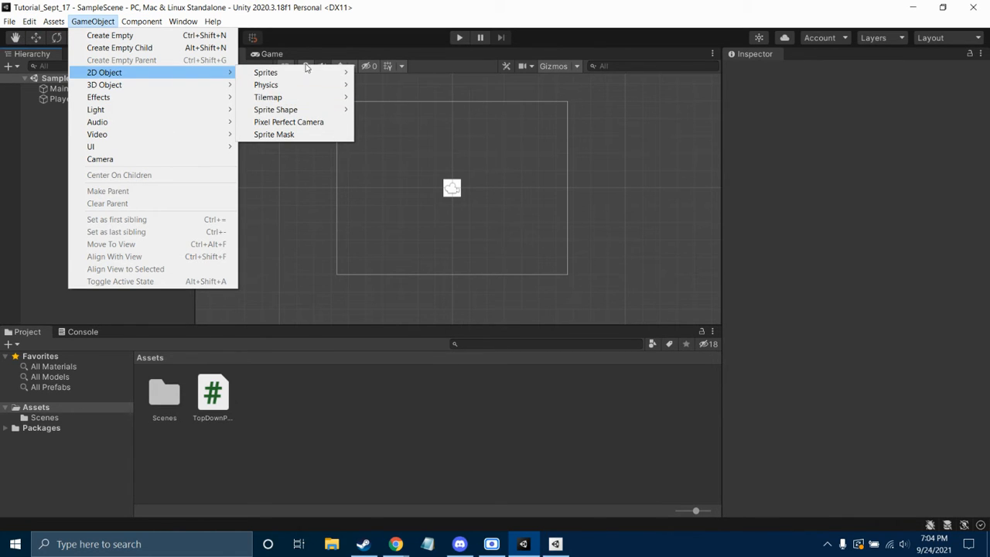
{"action": "mouse_move", "coordinate": [310, 68]}
{"action": "left_click", "coordinate": [375, 72]}
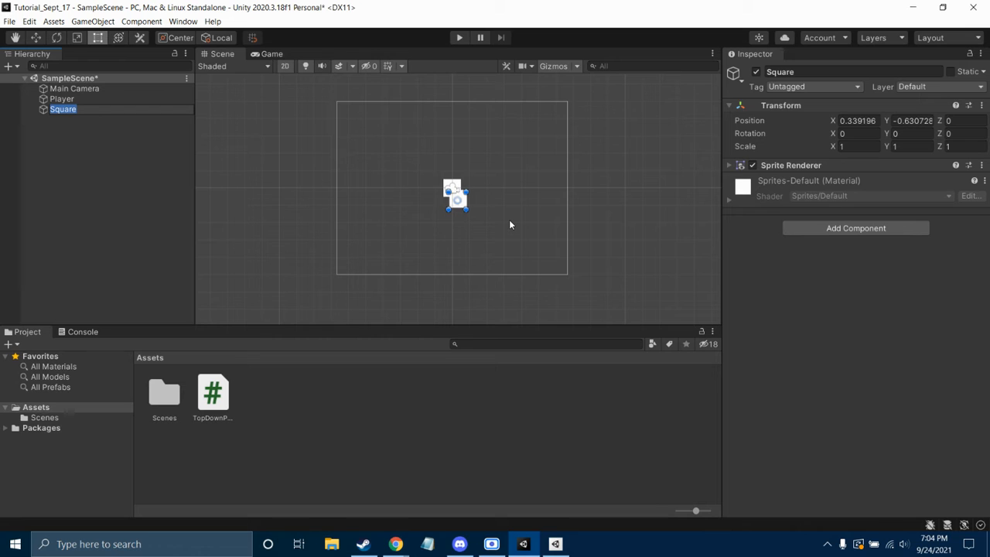
Delete the new Square and select the Player to show its components
{"action": "key", "text": "BackSpace"}
{"action": "left_click", "coordinate": [70, 200]}
{"action": "right_click", "coordinate": [59, 113]}
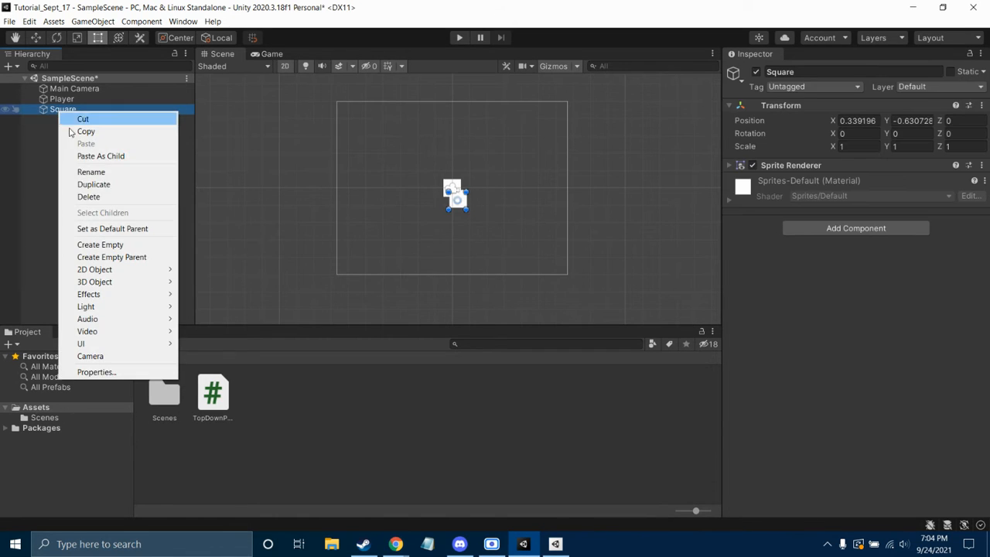
{"action": "left_click", "coordinate": [98, 197]}
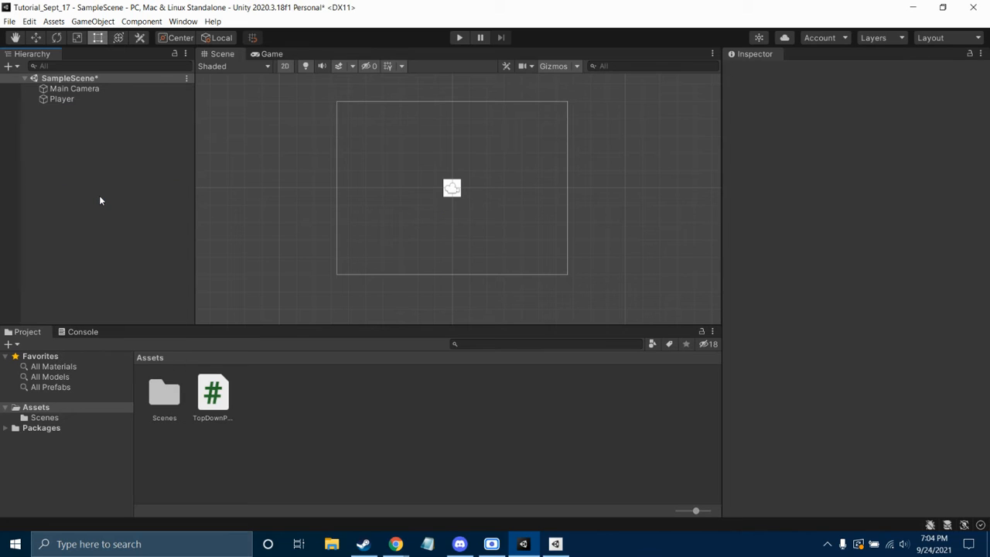
{"action": "left_click", "coordinate": [78, 101]}
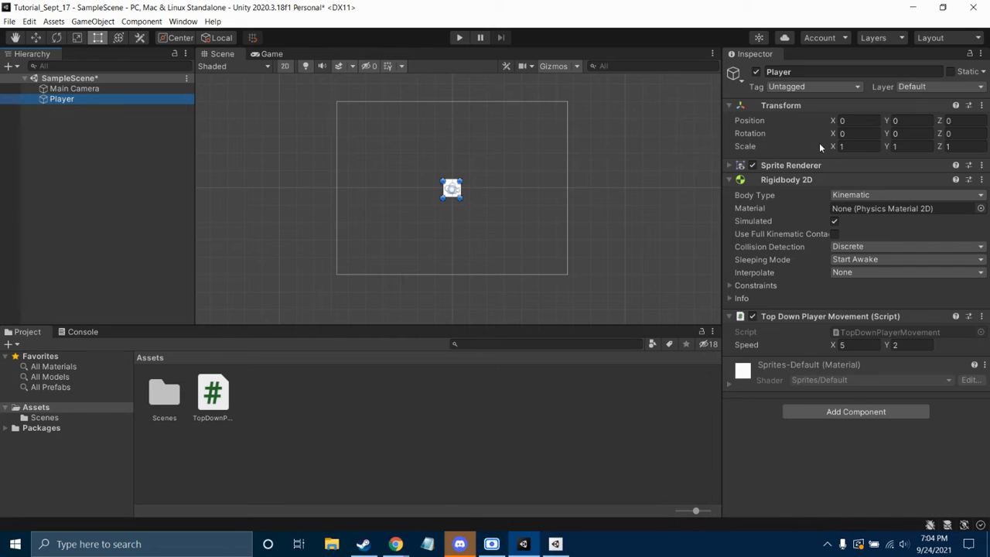
Open #school-talk in the Game Builders Club Discord server, then return to Unity
{"action": "left_click", "coordinate": [460, 543]}
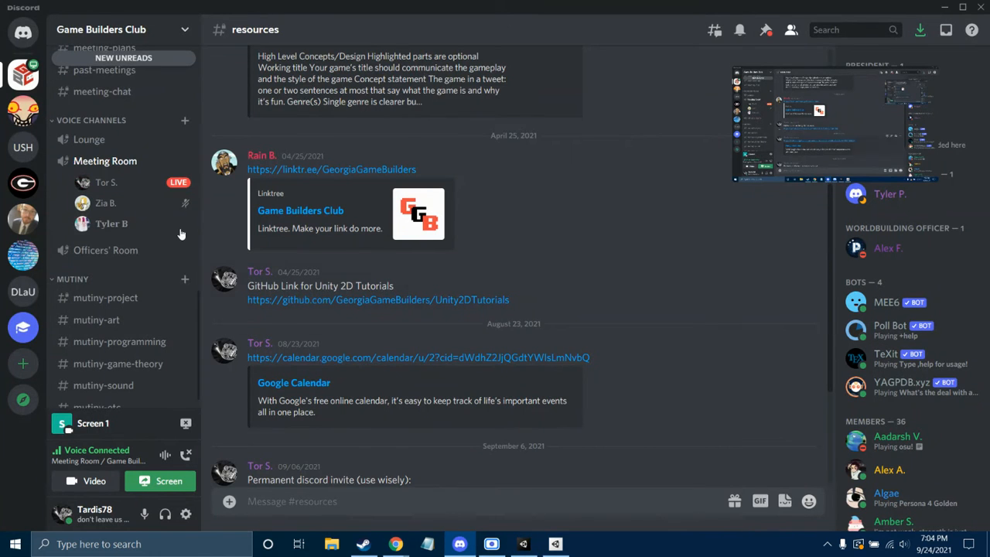
{"action": "scroll", "coordinate": [131, 155], "scroll_direction": "up", "scroll_amount": 5}
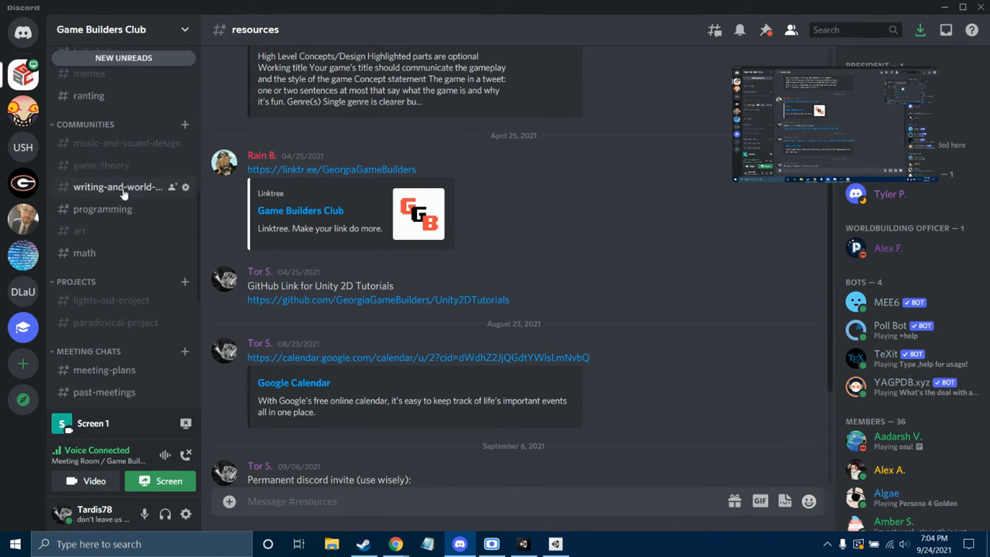
{"action": "scroll", "coordinate": [132, 190], "scroll_direction": "up", "scroll_amount": 5}
{"action": "left_click", "coordinate": [120, 240]}
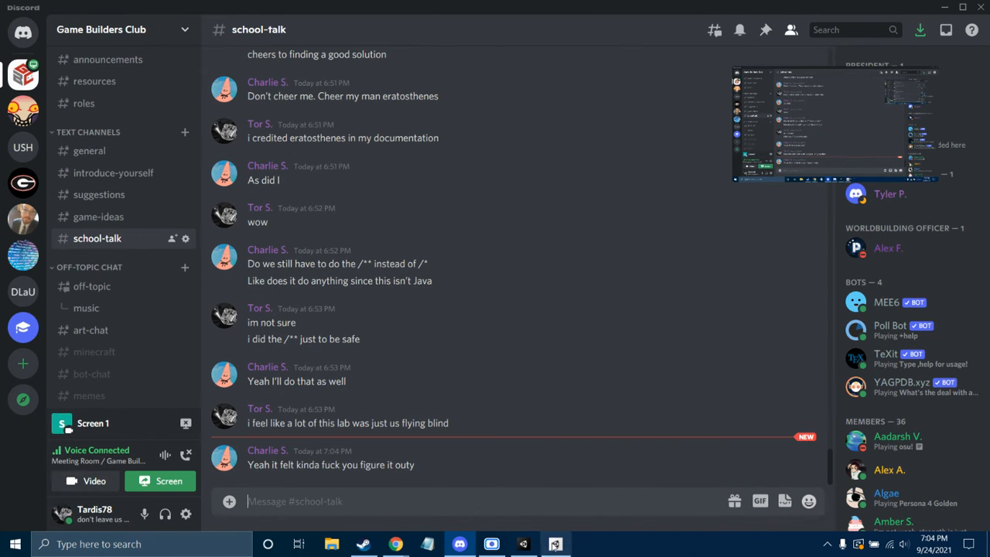
{"action": "left_click", "coordinate": [523, 544]}
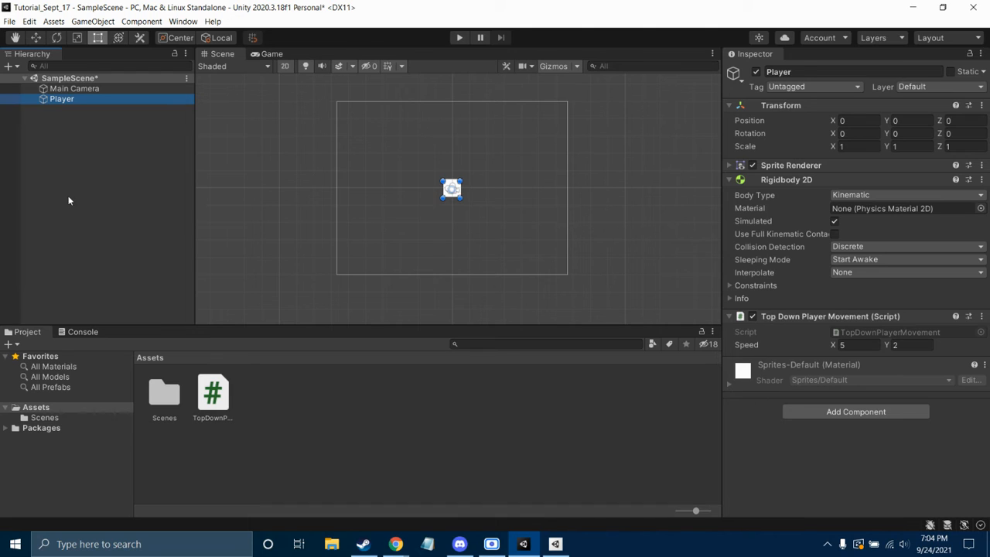
Restore the deleted Square with Ctrl+Z and set its Position to X 5, Y 0
{"action": "left_click", "coordinate": [591, 254]}
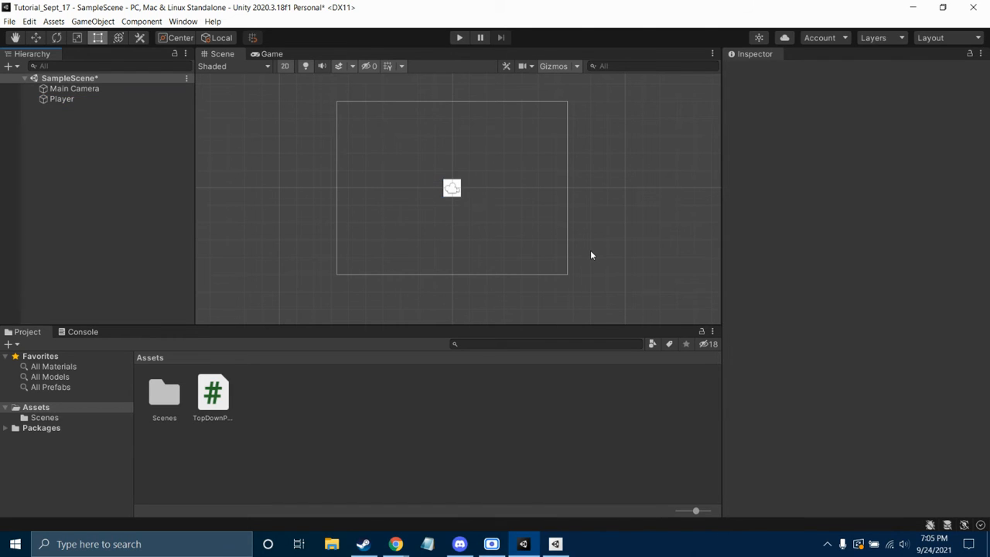
{"action": "key", "text": "ctrl+z"}
{"action": "left_click", "coordinate": [51, 110]}
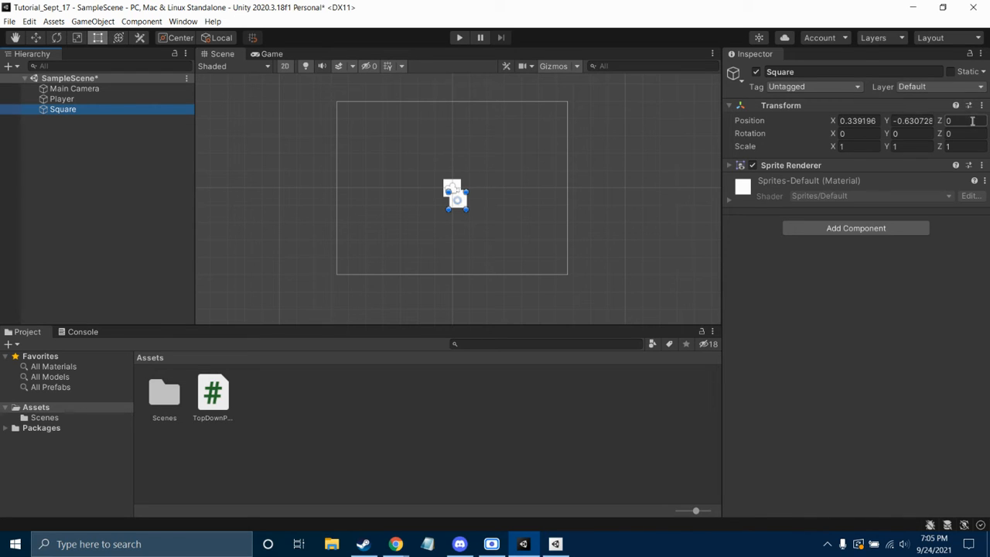
{"action": "left_click", "coordinate": [862, 120]}
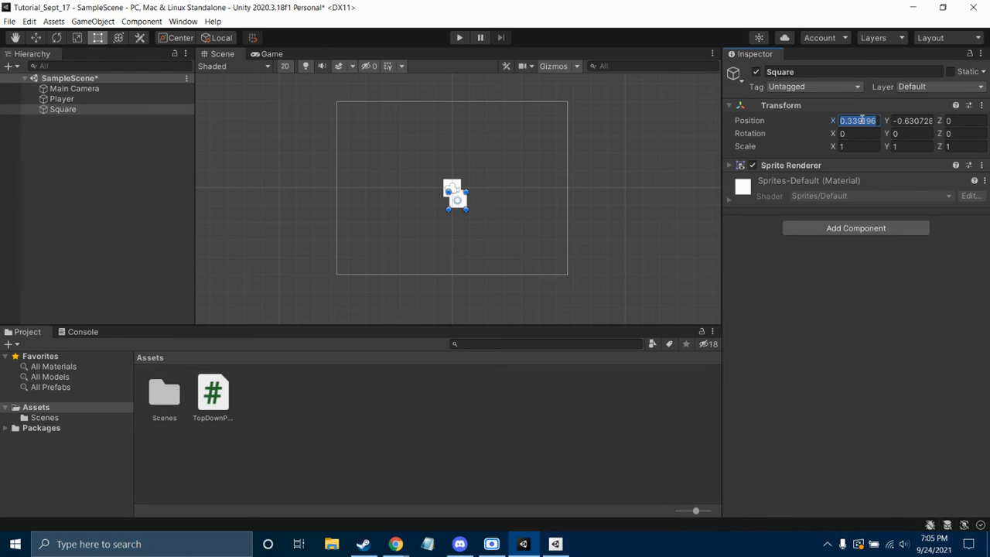
{"action": "type", "text": "5"}
{"action": "left_click", "coordinate": [899, 117]}
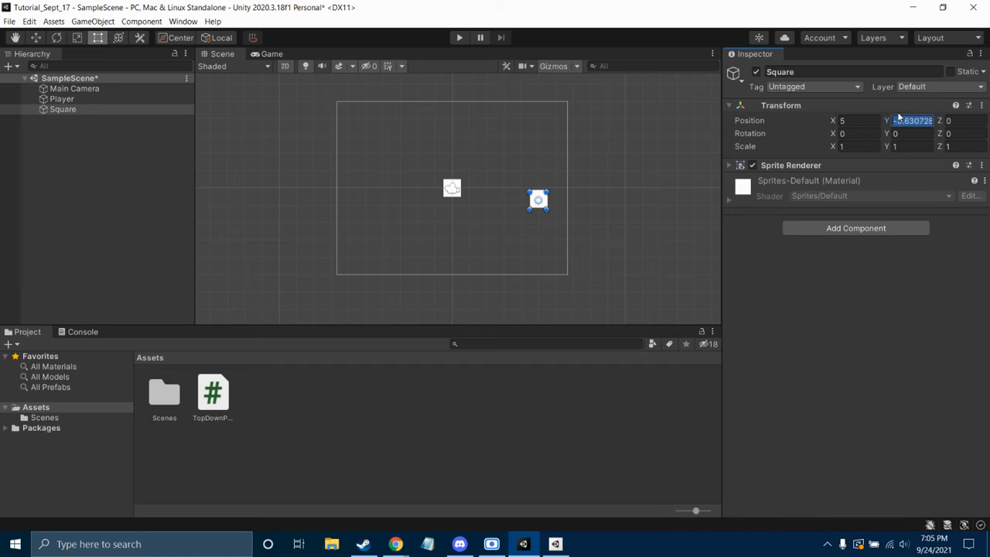
{"action": "type", "text": "0"}
{"action": "left_click", "coordinate": [880, 285]}
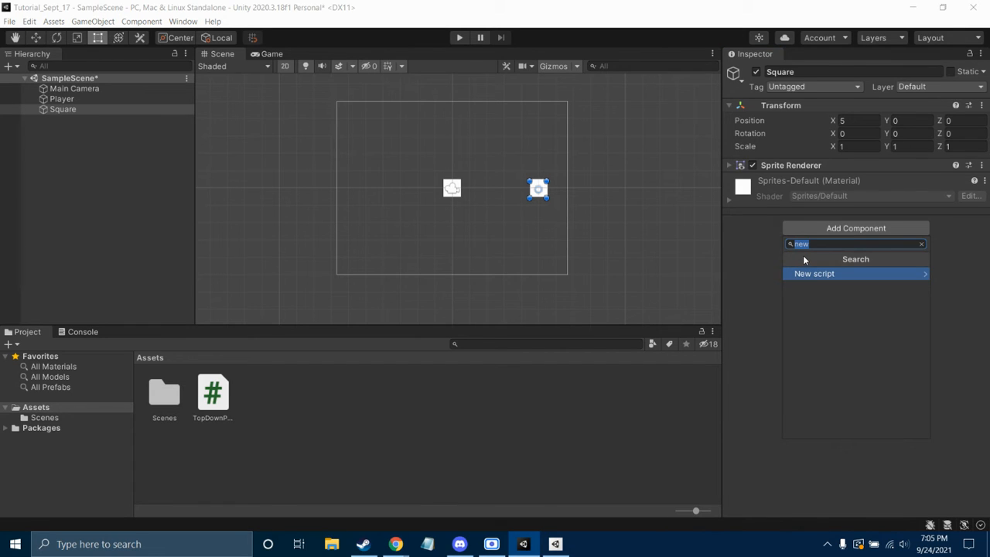
Add a Dynamic Rigidbody 2D from the Physics 2D category to the Square
{"action": "key", "text": "BackSpace"}
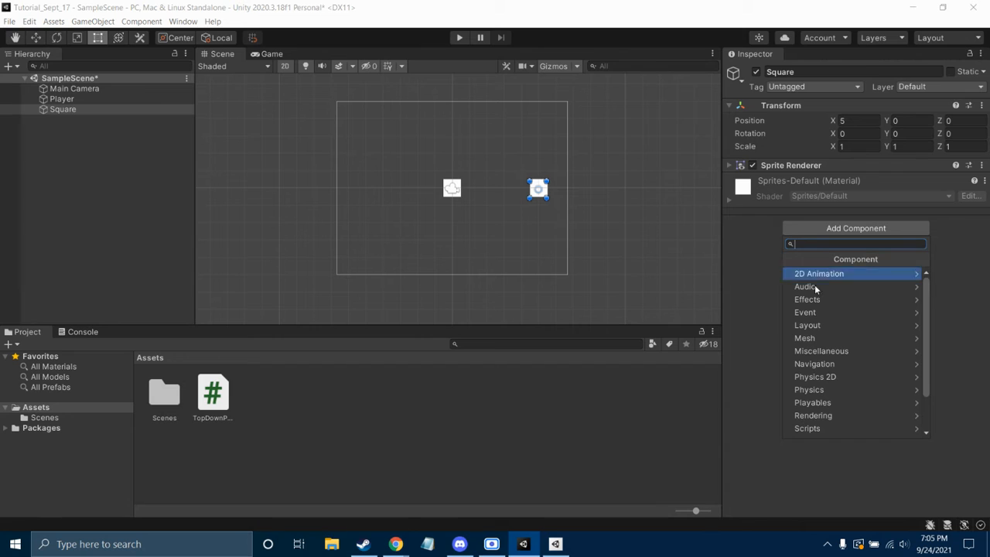
{"action": "scroll", "coordinate": [819, 356], "scroll_direction": "down", "scroll_amount": 3}
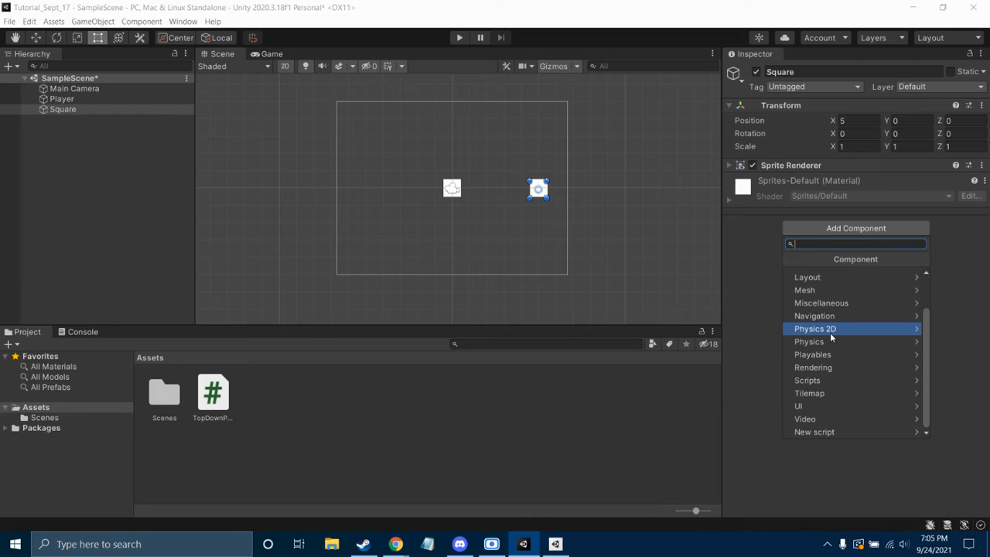
{"action": "left_click", "coordinate": [830, 332]}
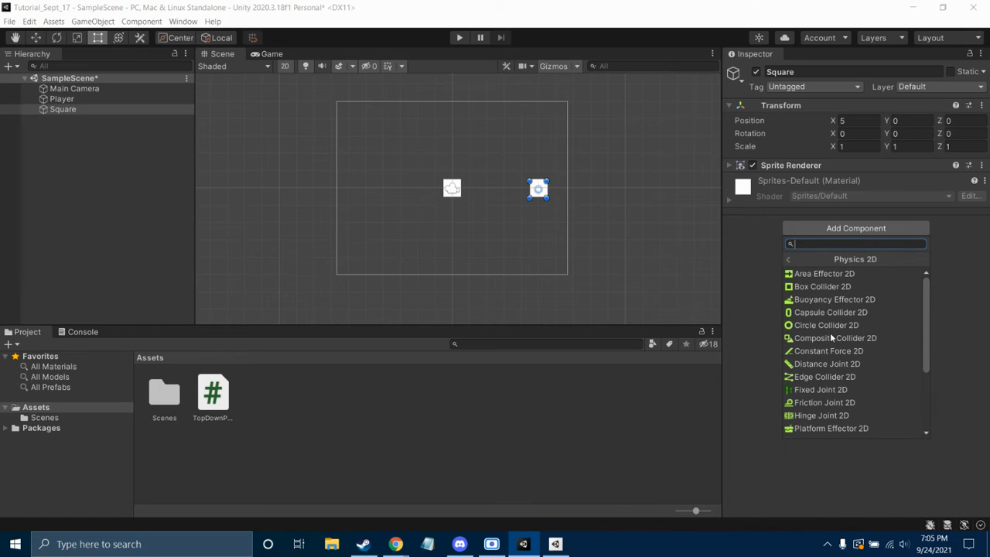
{"action": "scroll", "coordinate": [835, 344], "scroll_direction": "down", "scroll_amount": 3}
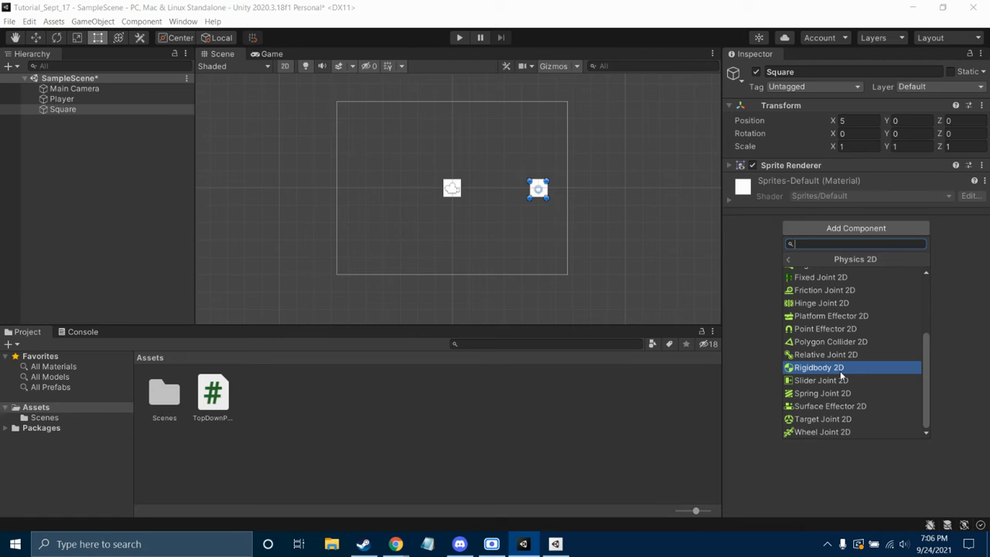
{"action": "left_click", "coordinate": [840, 370]}
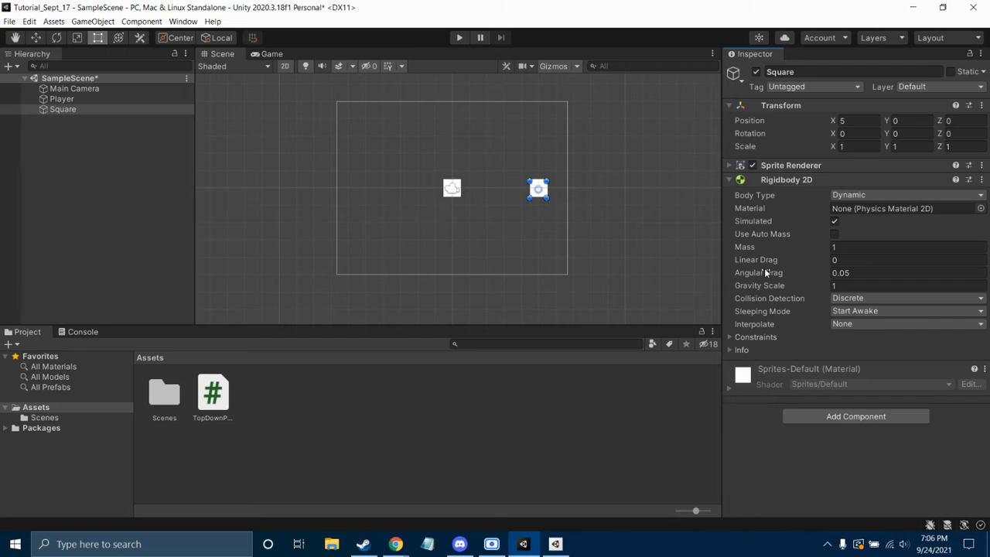
Start a new script component named NewBehaviourScript on the Square, then switch to Discord
{"action": "left_click", "coordinate": [856, 417]}
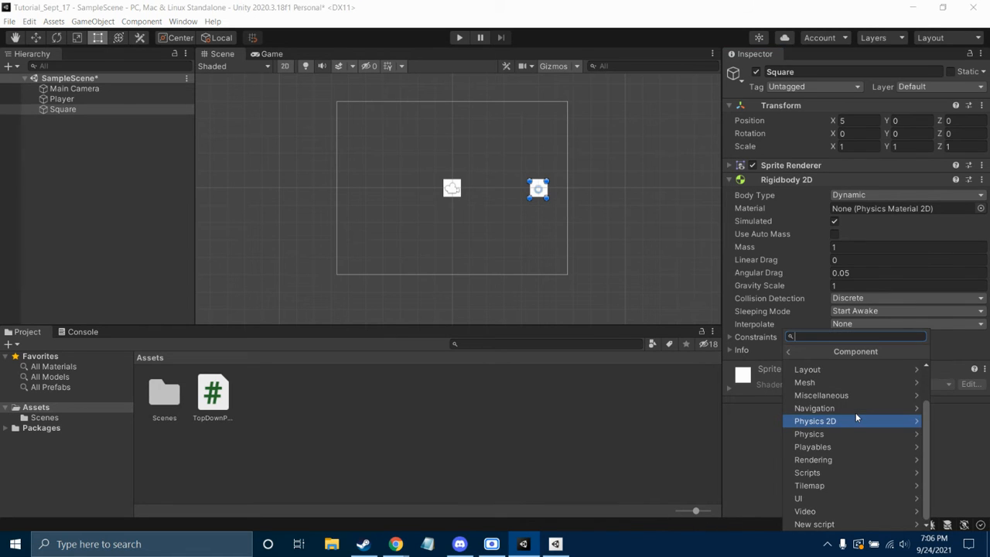
{"action": "left_click", "coordinate": [850, 524]}
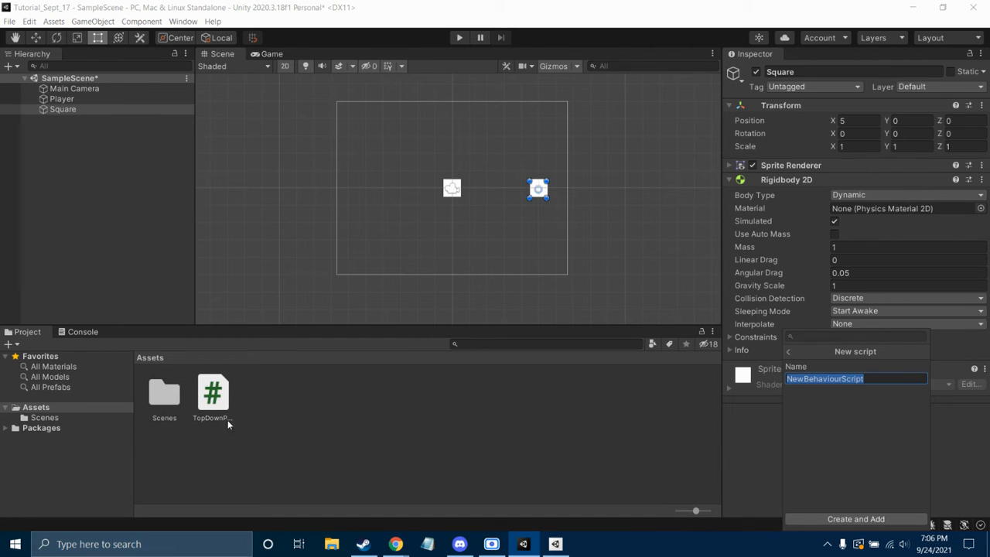
{"action": "left_click", "coordinate": [459, 544]}
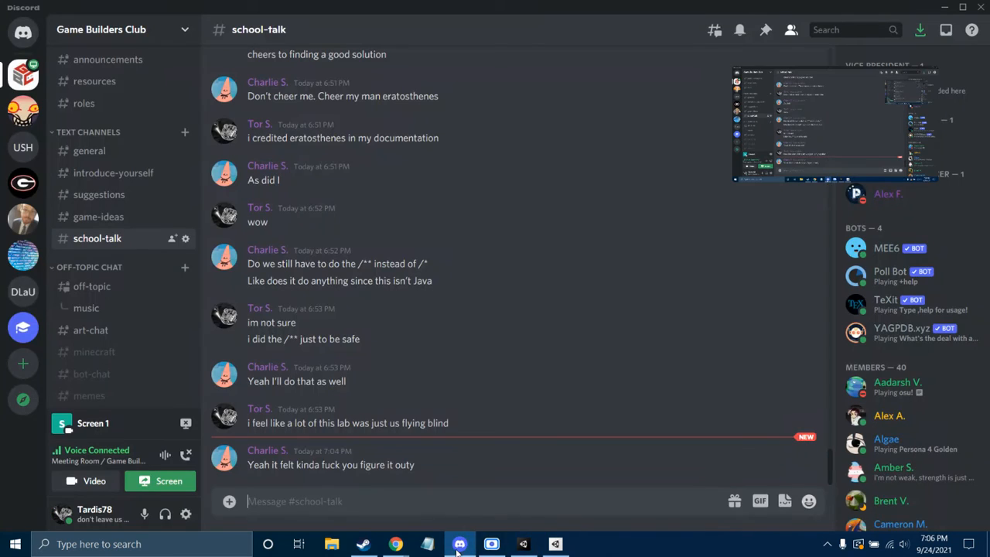
Find the Unity-2D-Tutorials GitHub link in #resources and bring up the repository page
{"action": "left_click", "coordinate": [121, 90]}
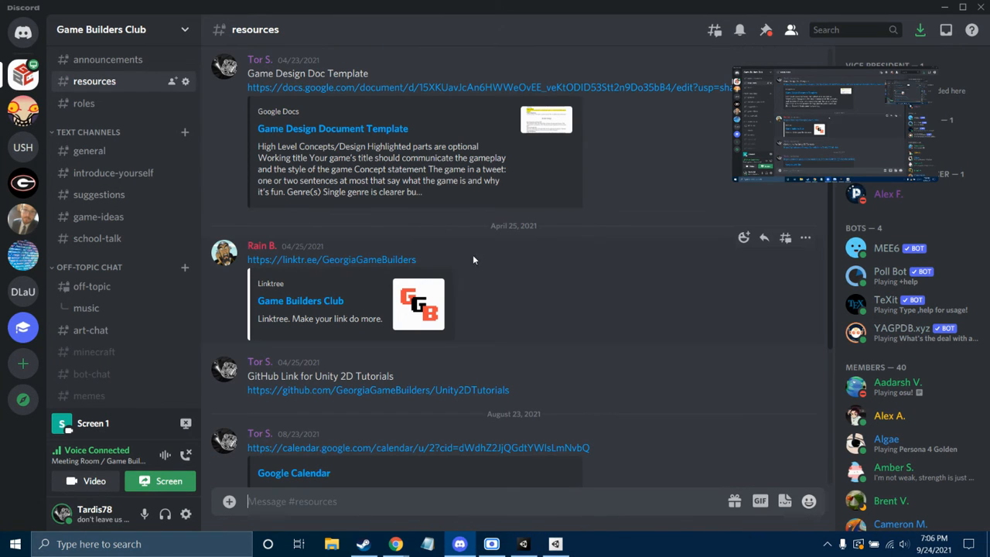
{"action": "scroll", "coordinate": [478, 277], "scroll_direction": "down", "scroll_amount": 1}
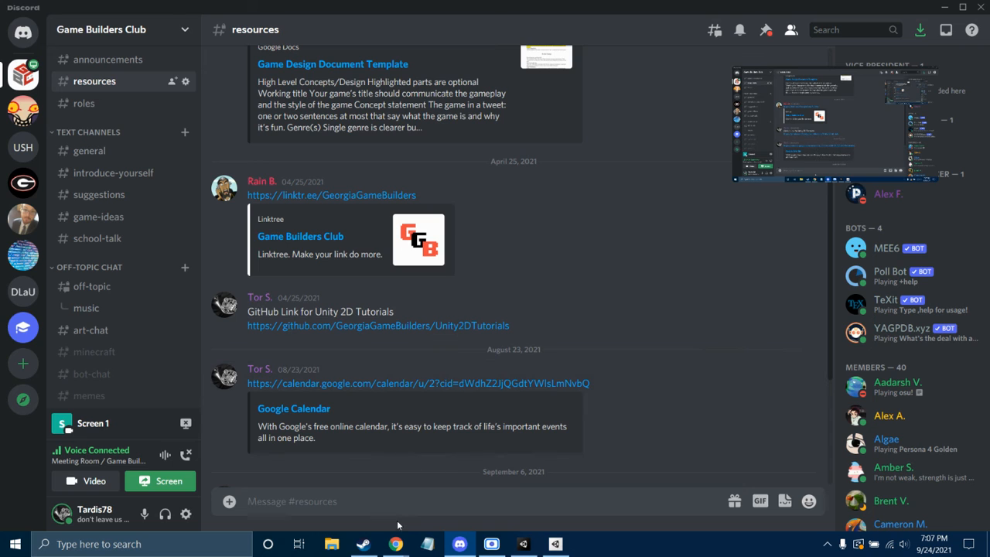
{"action": "mouse_move", "coordinate": [399, 546]}
{"action": "left_click", "coordinate": [406, 499]}
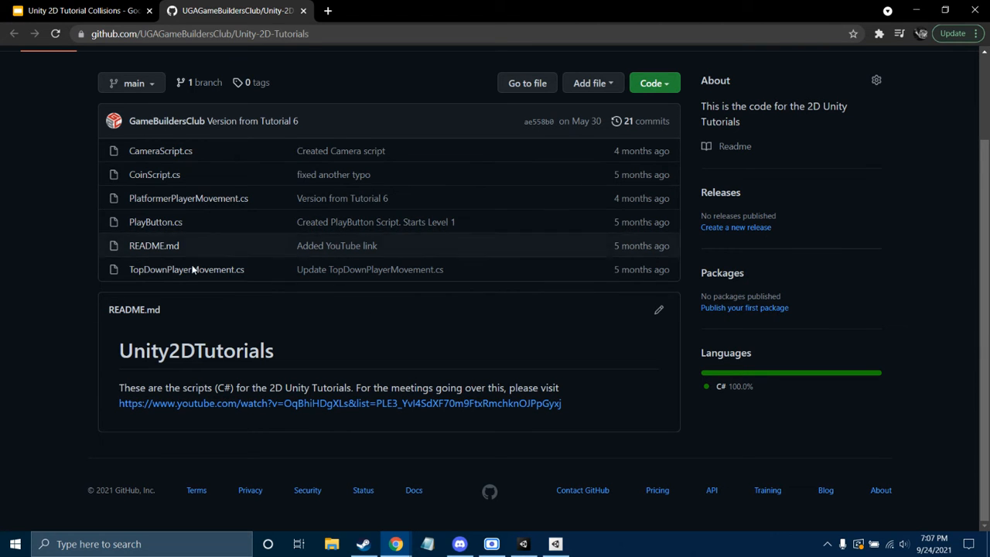
Read through TopDownPlayerMovement.cs on GitHub, then return to the Unity editor
{"action": "left_click", "coordinate": [154, 275]}
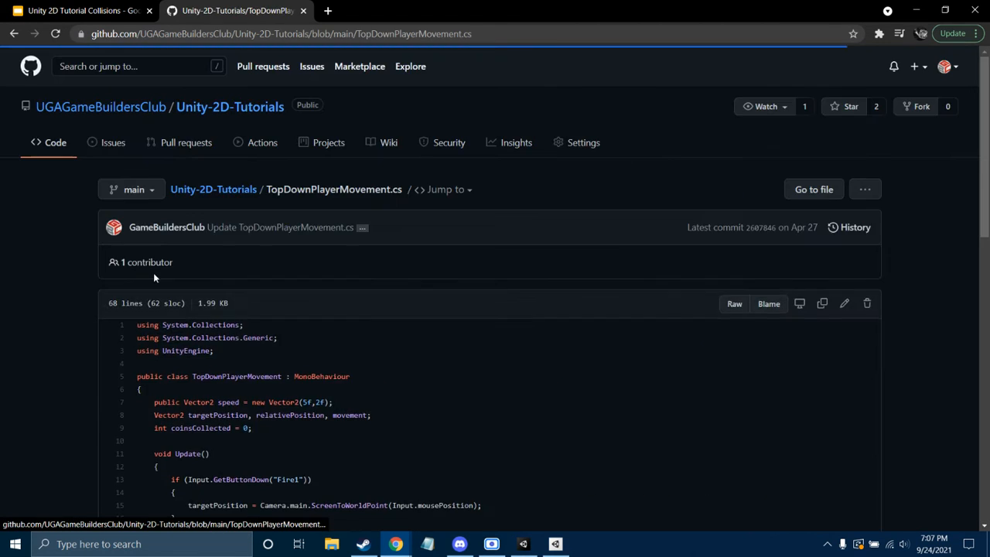
{"action": "scroll", "coordinate": [362, 266], "scroll_direction": "down", "scroll_amount": 1}
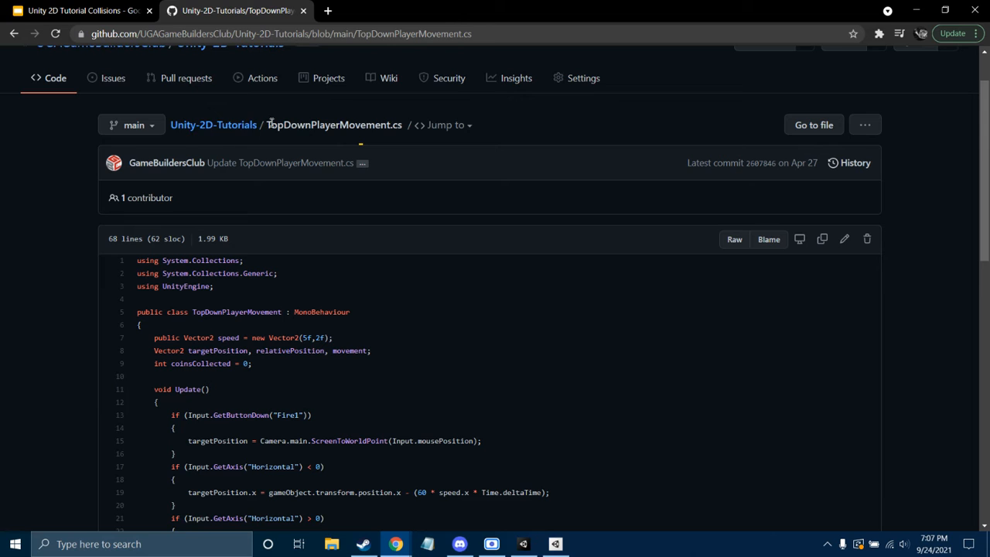
{"action": "left_click_drag", "start_coordinate": [267, 124], "coordinate": [388, 125]}
{"action": "left_click", "coordinate": [375, 203]}
{"action": "scroll", "coordinate": [379, 283], "scroll_direction": "down", "scroll_amount": 3}
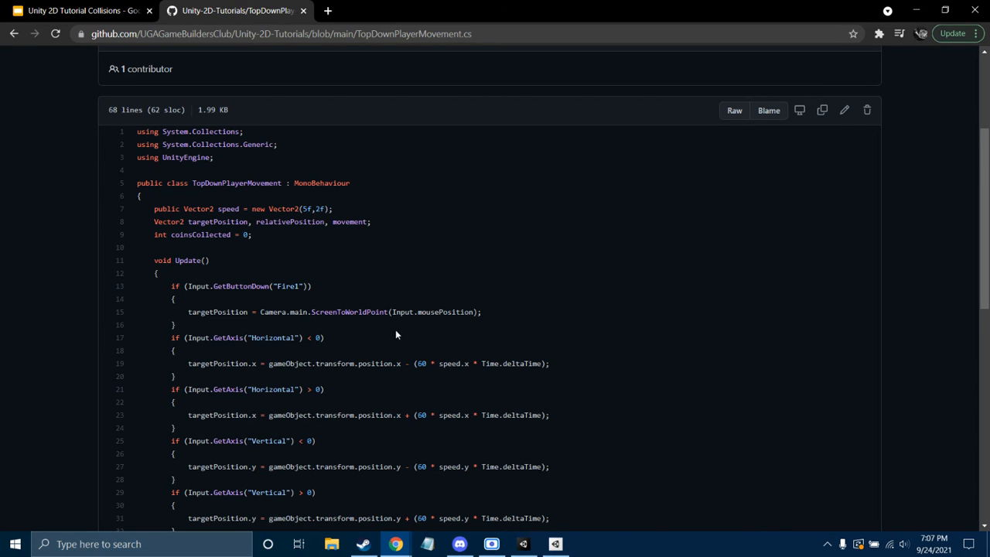
{"action": "scroll", "coordinate": [393, 317], "scroll_direction": "down", "scroll_amount": 3}
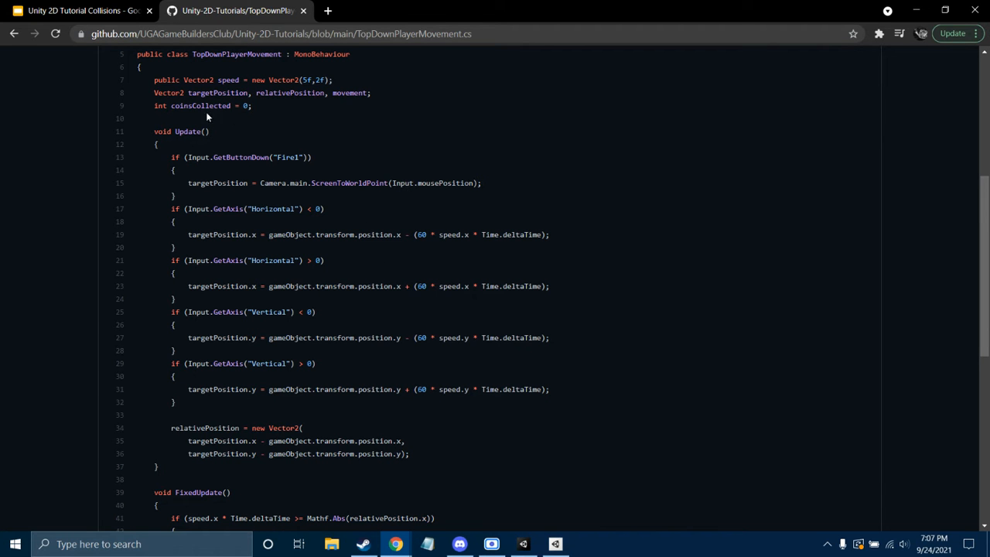
{"action": "scroll", "coordinate": [252, 378], "scroll_direction": "down", "scroll_amount": 1}
{"action": "scroll", "coordinate": [245, 404], "scroll_direction": "down", "scroll_amount": 8}
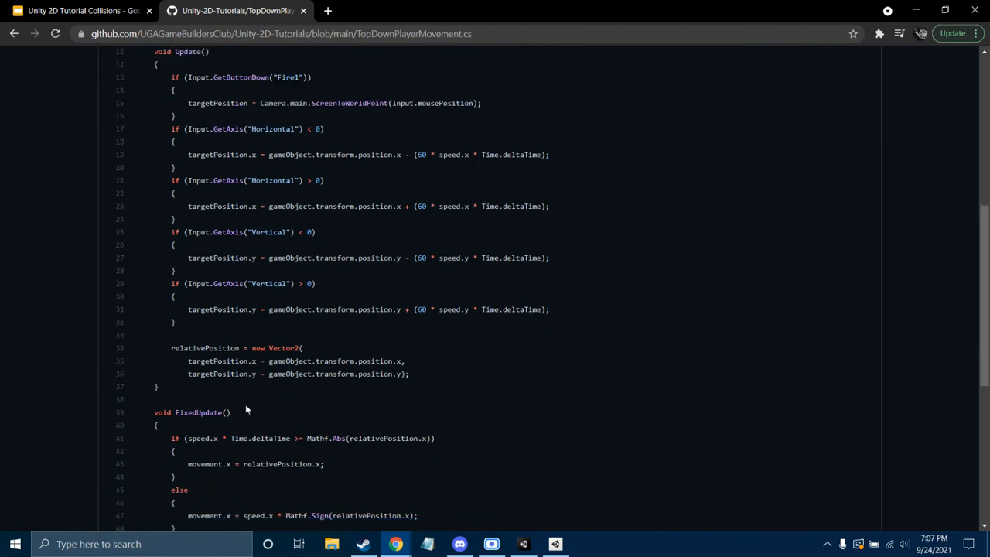
{"action": "scroll", "coordinate": [245, 410], "scroll_direction": "up", "scroll_amount": 1}
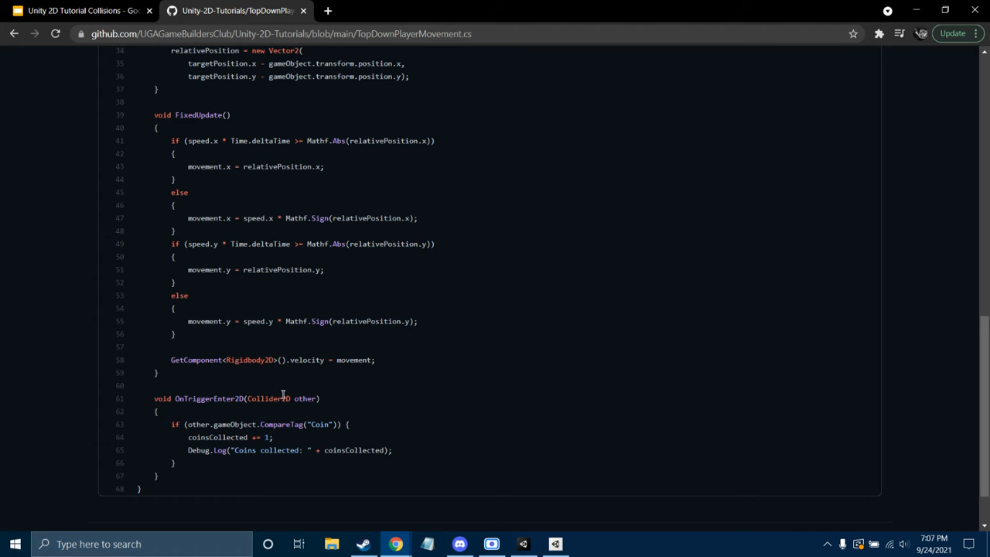
{"action": "scroll", "coordinate": [280, 364], "scroll_direction": "up", "scroll_amount": 5}
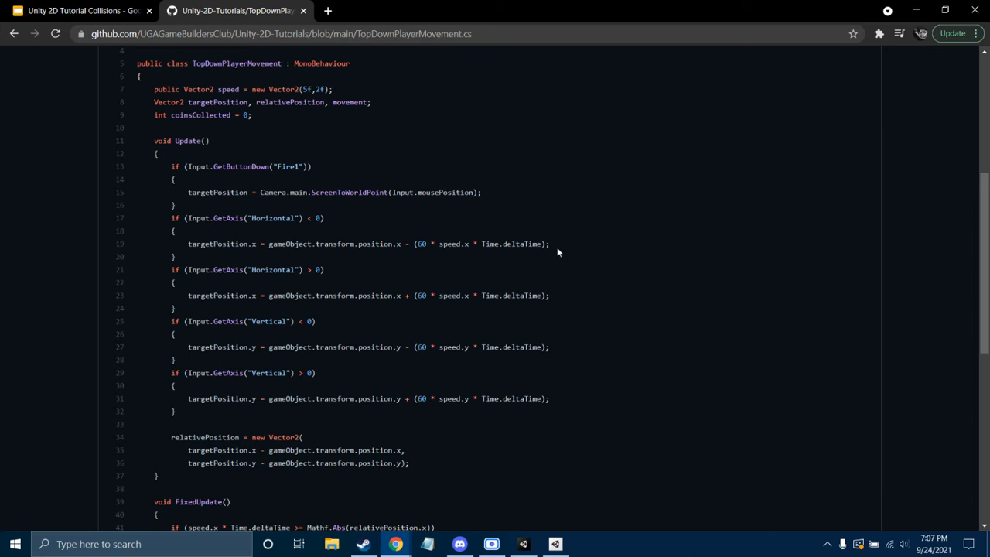
{"action": "scroll", "coordinate": [539, 273], "scroll_direction": "down", "scroll_amount": 2}
{"action": "scroll", "coordinate": [517, 276], "scroll_direction": "up", "scroll_amount": 5}
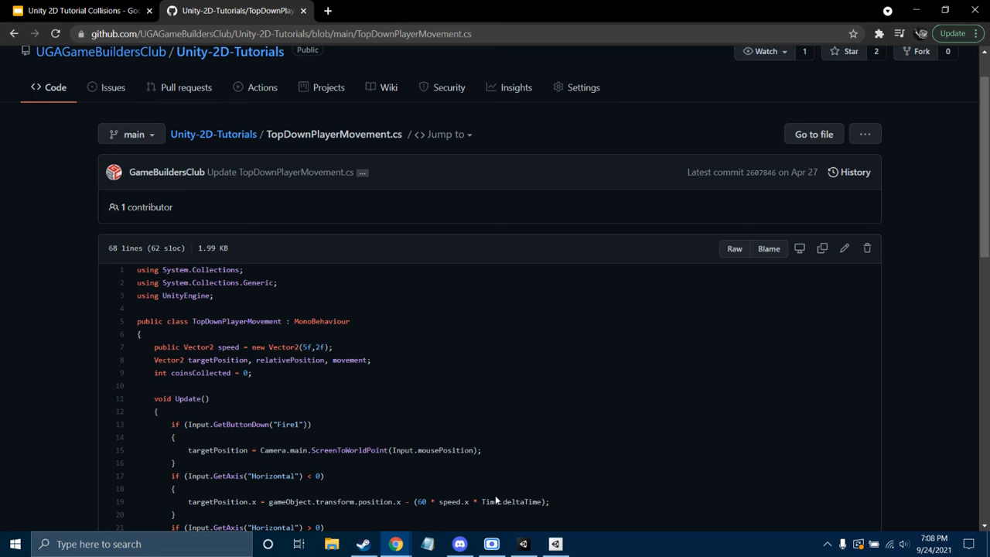
{"action": "scroll", "coordinate": [358, 212], "scroll_direction": "down", "scroll_amount": 3}
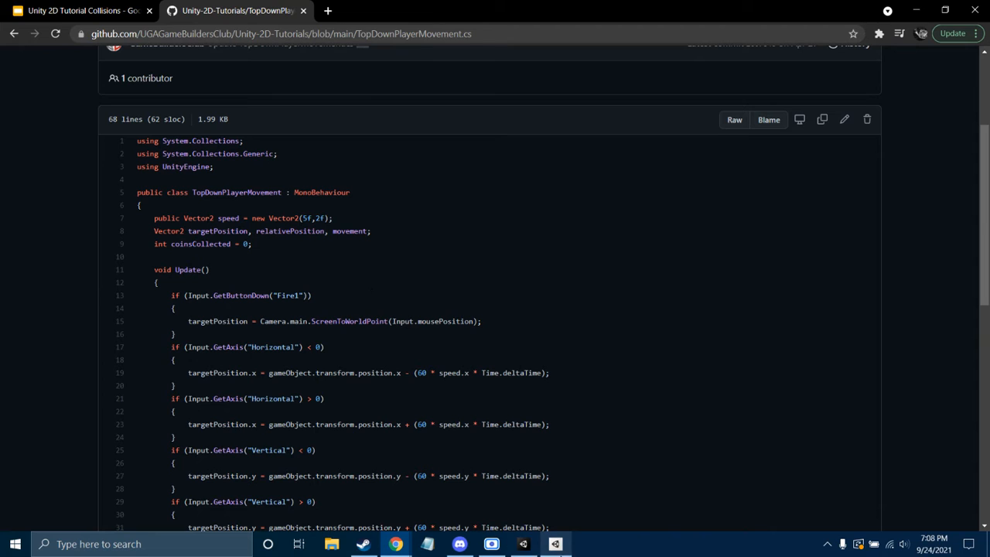
{"action": "left_click", "coordinate": [523, 544]}
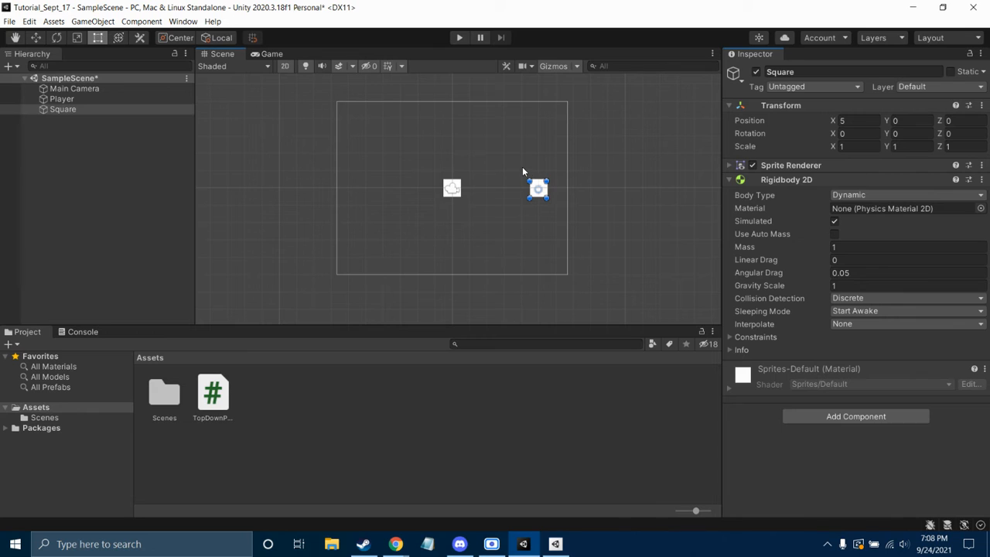
Delete the Square from the scene and select the Player
{"action": "left_click_drag", "start_coordinate": [522, 167], "coordinate": [552, 211]}
{"action": "key", "text": "Delete"}
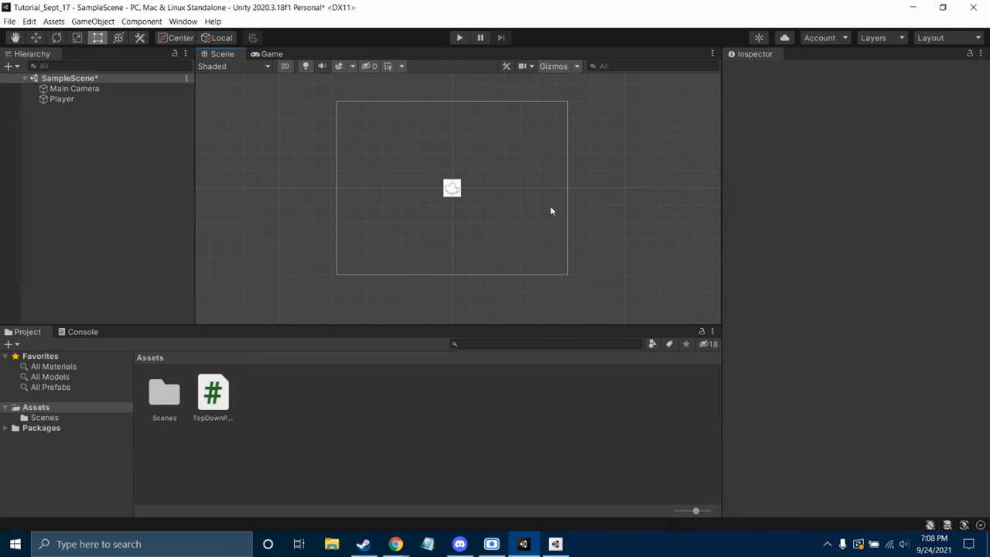
{"action": "left_click", "coordinate": [452, 186]}
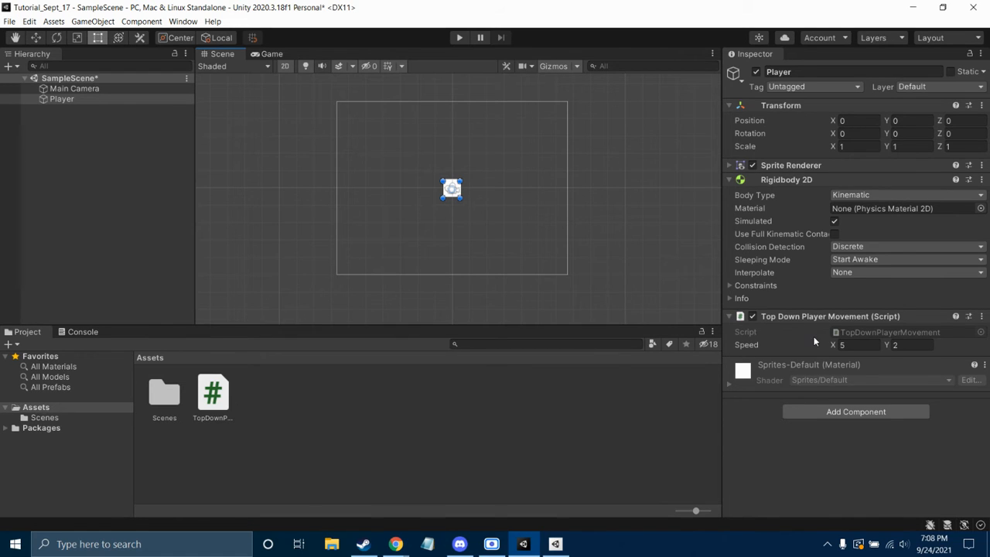
Set the Player's Speed Y to 4, save the scene, and enter Play mode
{"action": "left_click", "coordinate": [918, 344]}
{"action": "type", "text": "4"}
{"action": "key", "text": "ctrl+s"}
{"action": "left_click", "coordinate": [457, 40]}
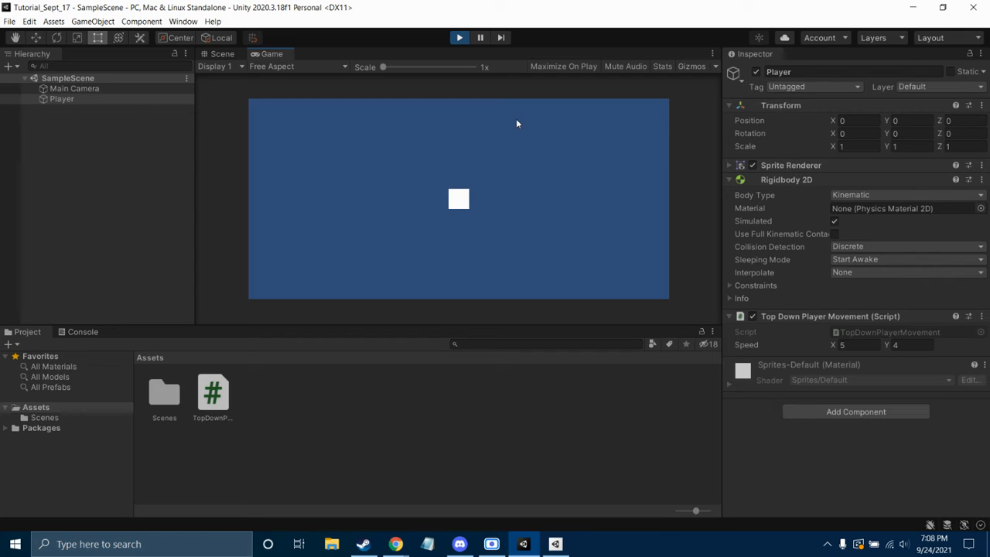
Test horizontal movement by alternating the D and A keys
{"action": "key", "text": "d"}
{"action": "key", "text": "a"}
{"action": "key", "text": "d"}
{"action": "key", "text": "a"}
{"action": "key", "text": "d"}
{"action": "key", "text": "a"}
{"action": "key", "text": "d"}
{"action": "key", "text": "a"}
{"action": "key", "text": "d"}
{"action": "key", "text": "a"}
{"action": "key", "text": "a"}
{"action": "key", "text": "d"}
{"action": "key", "text": "a"}
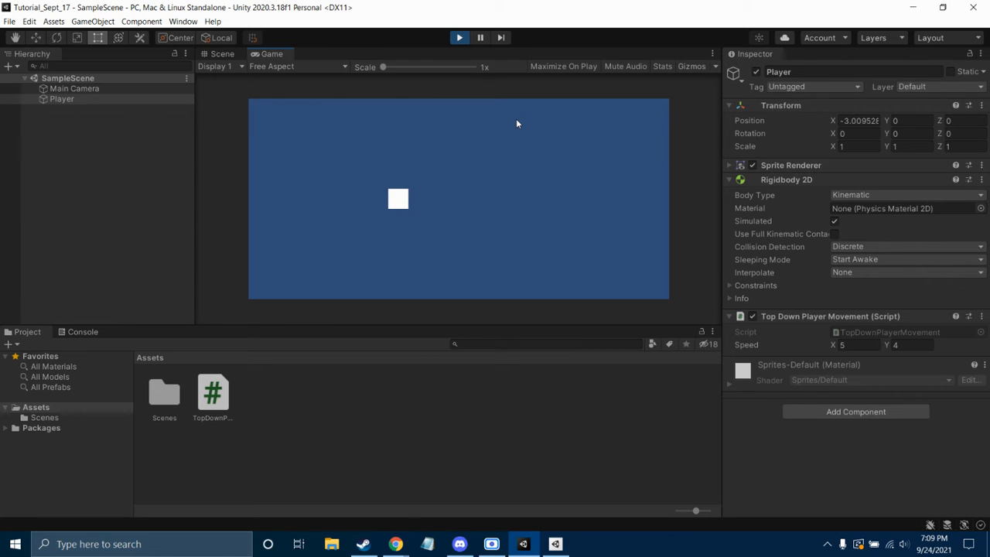
{"action": "key", "text": "d"}
Test vertical movement with W and S, then diagonals with combined WASD keys
{"action": "key", "text": "w"}
{"action": "key", "text": "s"}
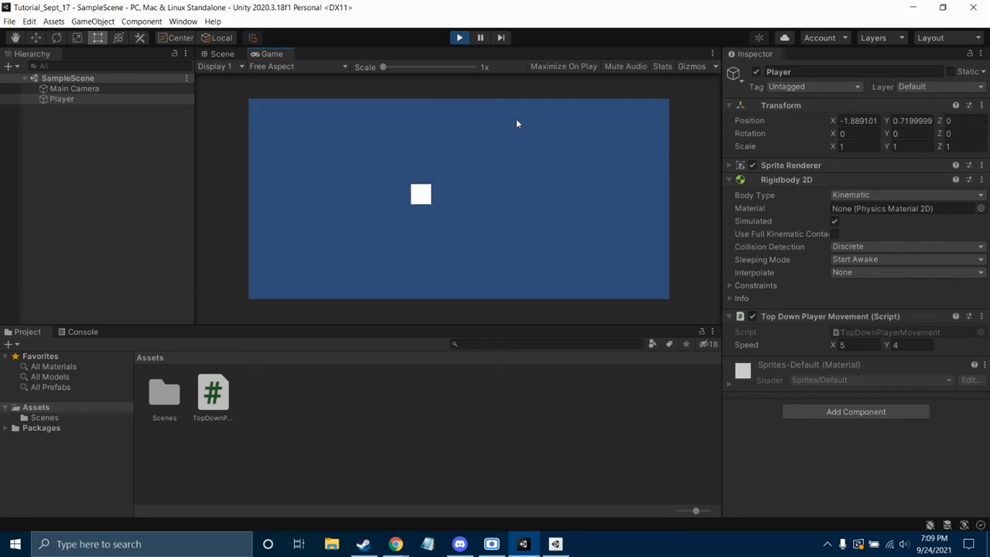
{"action": "key", "text": "w"}
{"action": "key", "text": "s"}
{"action": "key", "text": "w"}
{"action": "key", "text": "s"}
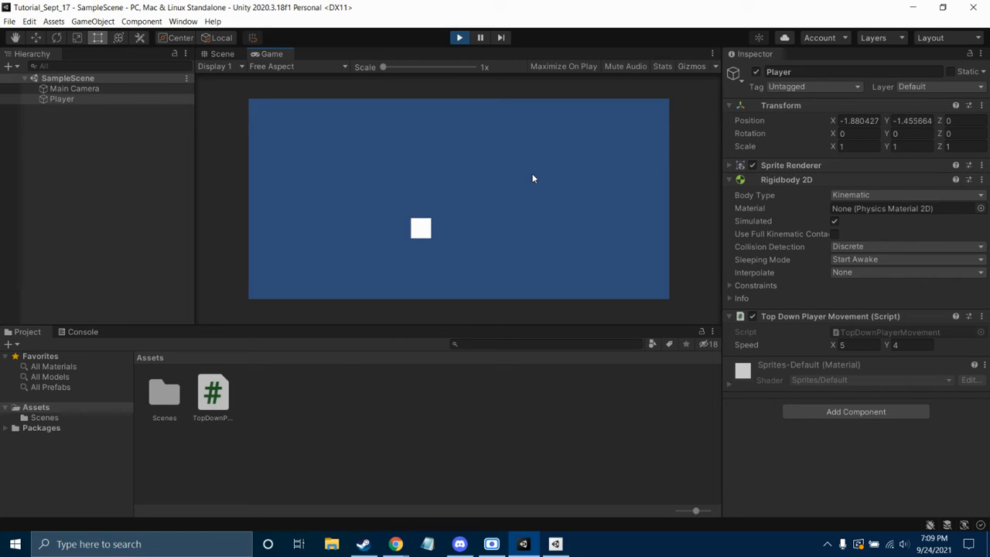
{"action": "key", "text": "w+d"}
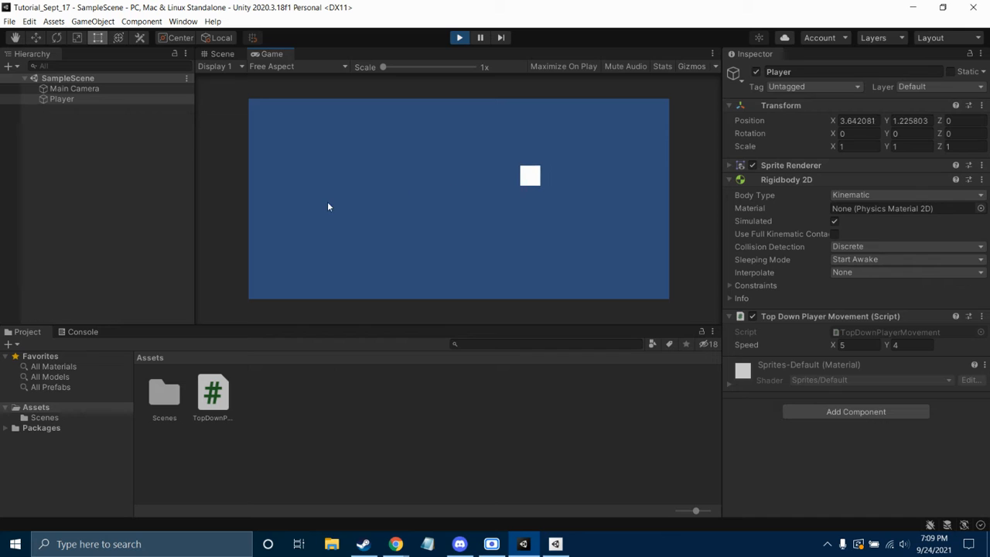
{"action": "key", "text": "a+s"}
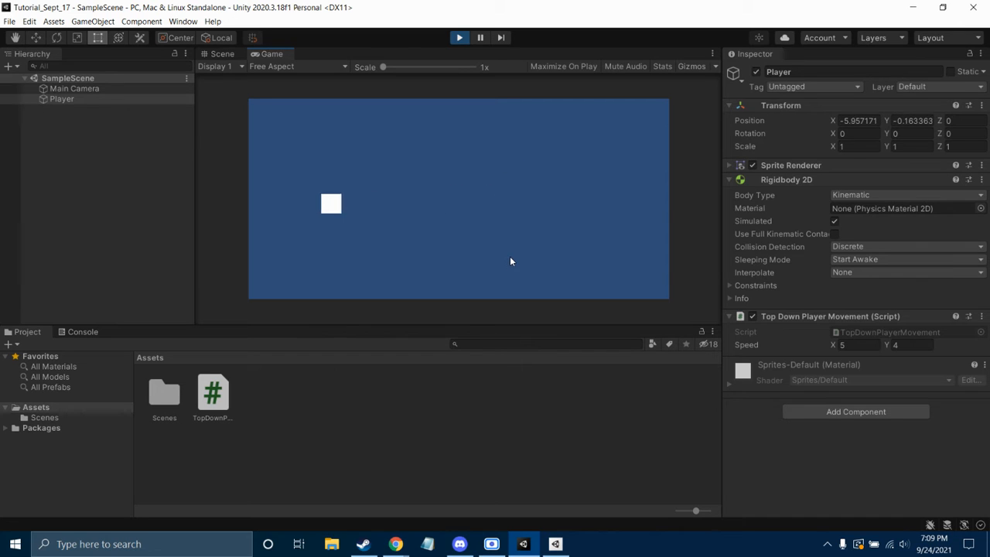
{"action": "key", "text": "s+d"}
{"action": "key", "text": "w+a"}
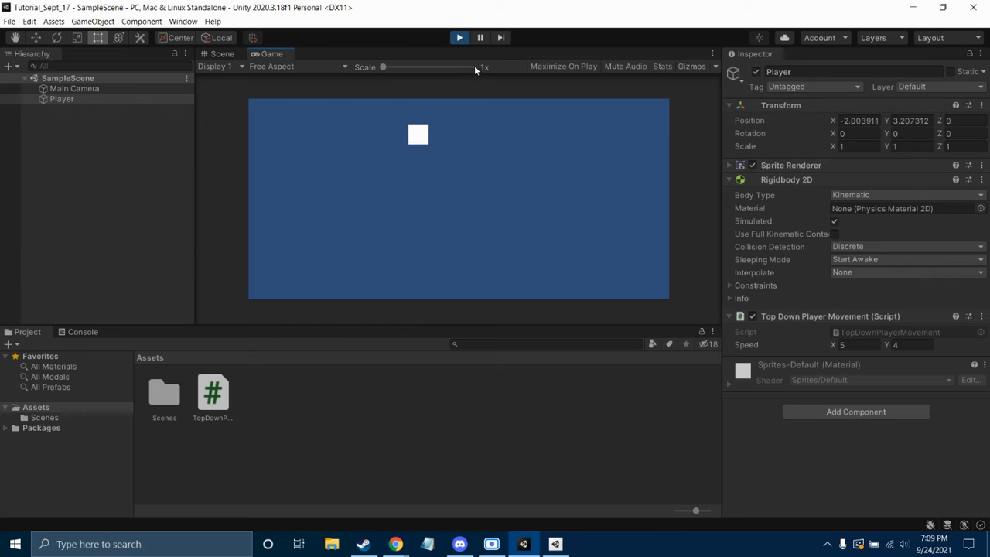
Type 2 into the Player's Speed X and Y fields during Play mode
{"action": "left_click", "coordinate": [870, 345]}
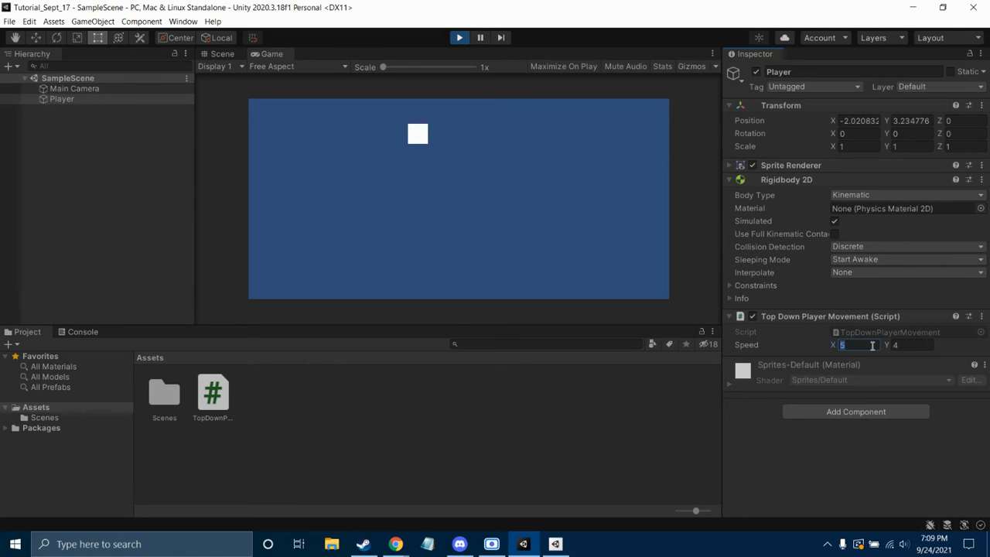
{"action": "type", "text": "2"}
{"action": "left_click", "coordinate": [910, 342]}
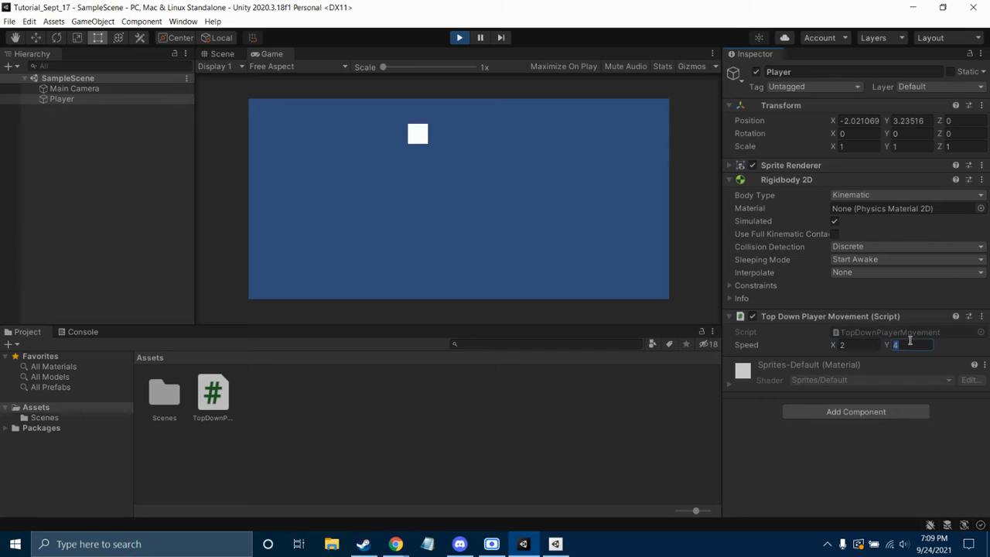
{"action": "type", "text": "2"}
{"action": "left_click", "coordinate": [535, 198]}
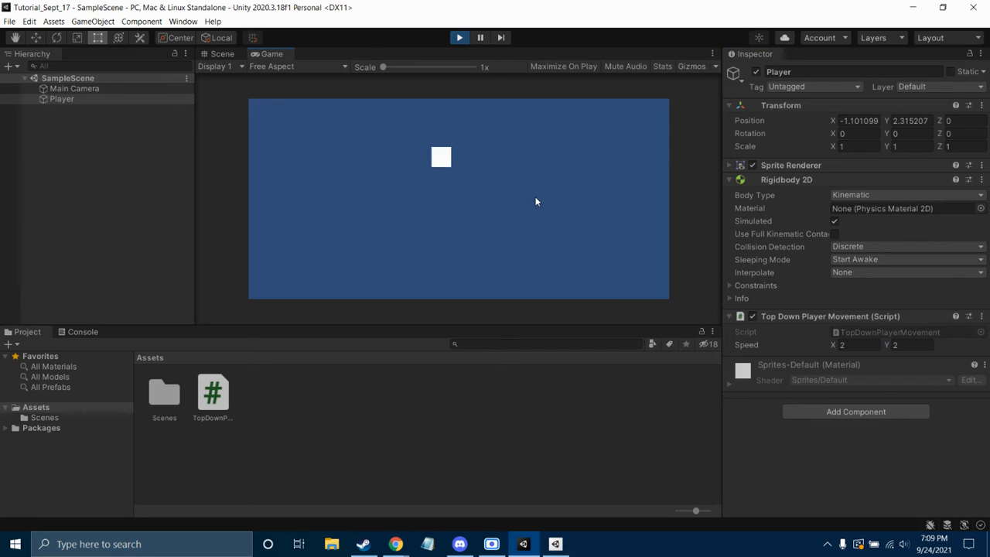
Steer the Player around with the arrow keys to test the changed speed
{"action": "key", "text": "Down"}
{"action": "key", "text": "Right"}
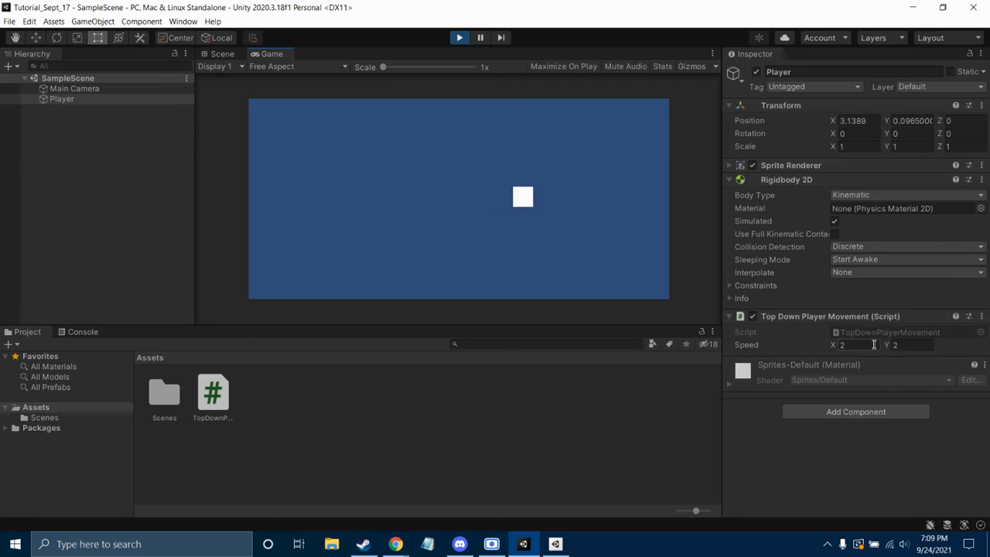
{"action": "key", "text": "Right"}
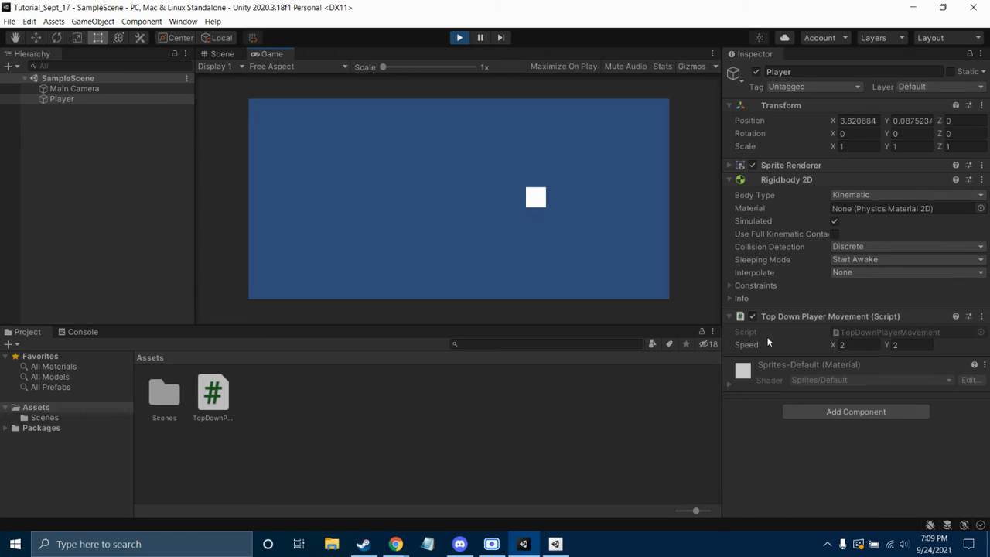
{"action": "key", "text": "Up"}
{"action": "key", "text": "Left"}
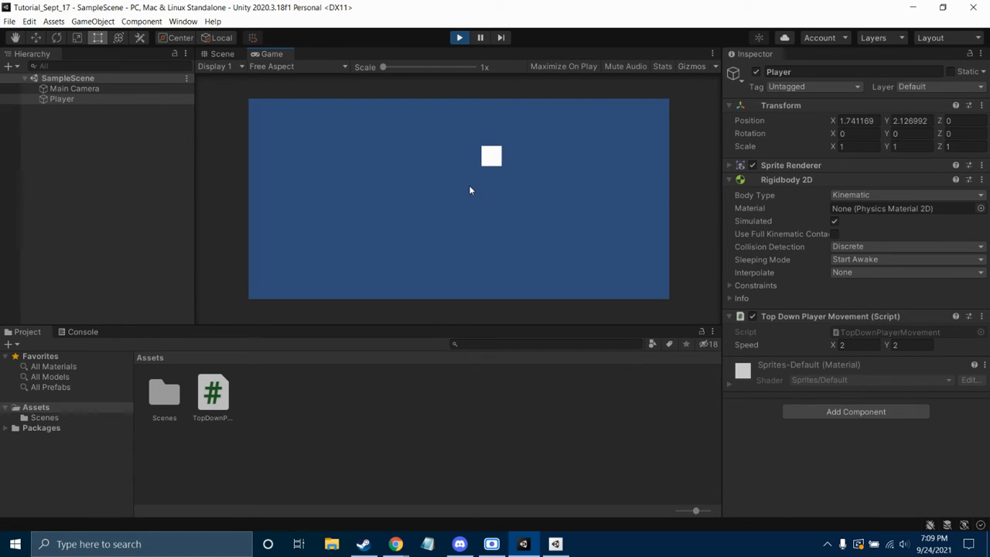
{"action": "key", "text": "Left"}
{"action": "key", "text": "Down"}
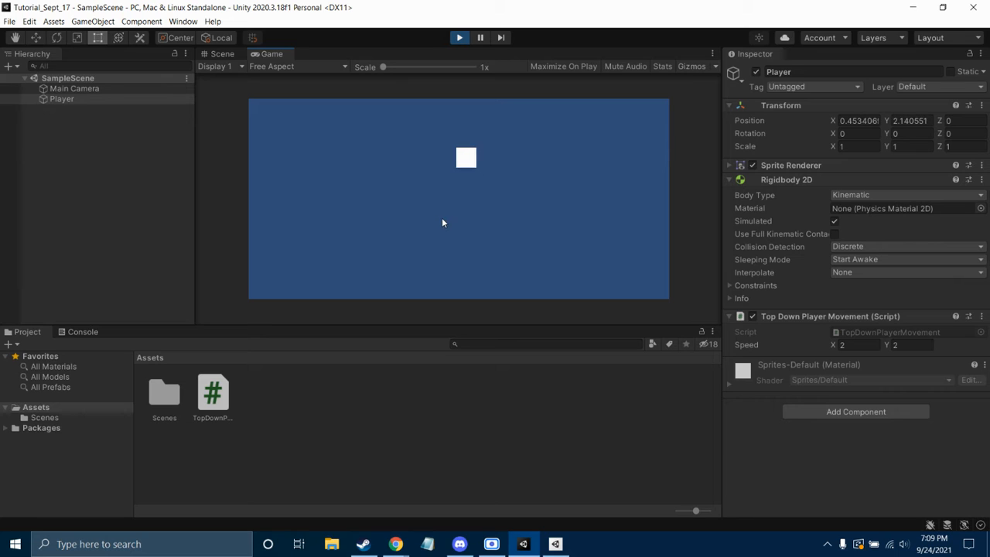
{"action": "key", "text": "Left"}
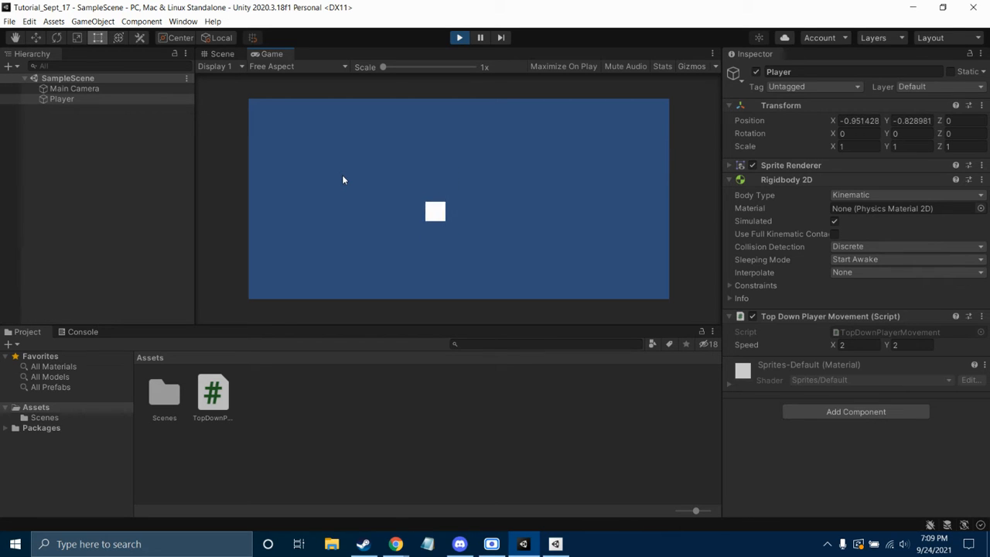
{"action": "key", "text": "Up"}
{"action": "key", "text": "Left"}
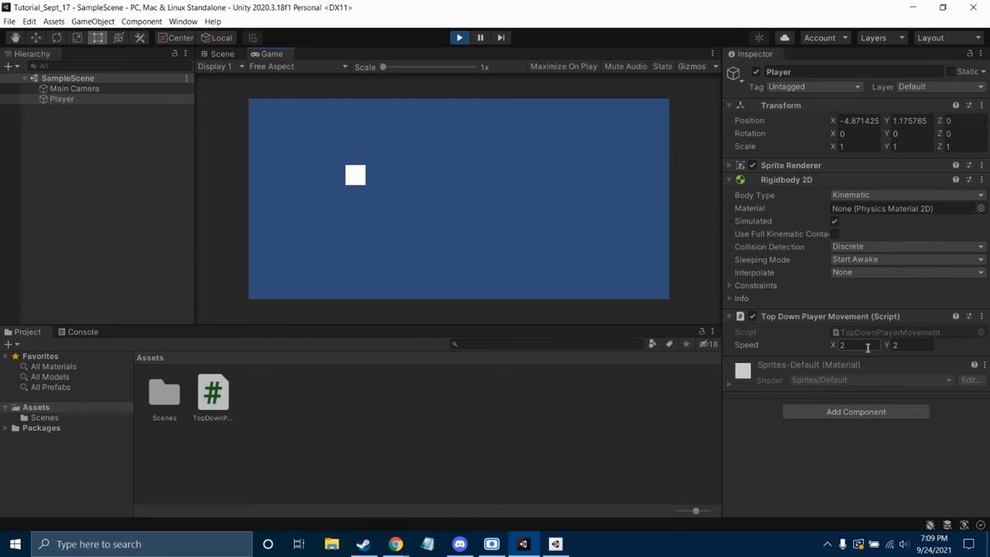
Change the Top Down Player Movement Speed to 15 on both X and Y
{"action": "left_click", "coordinate": [859, 344]}
{"action": "type", "text": "15"}
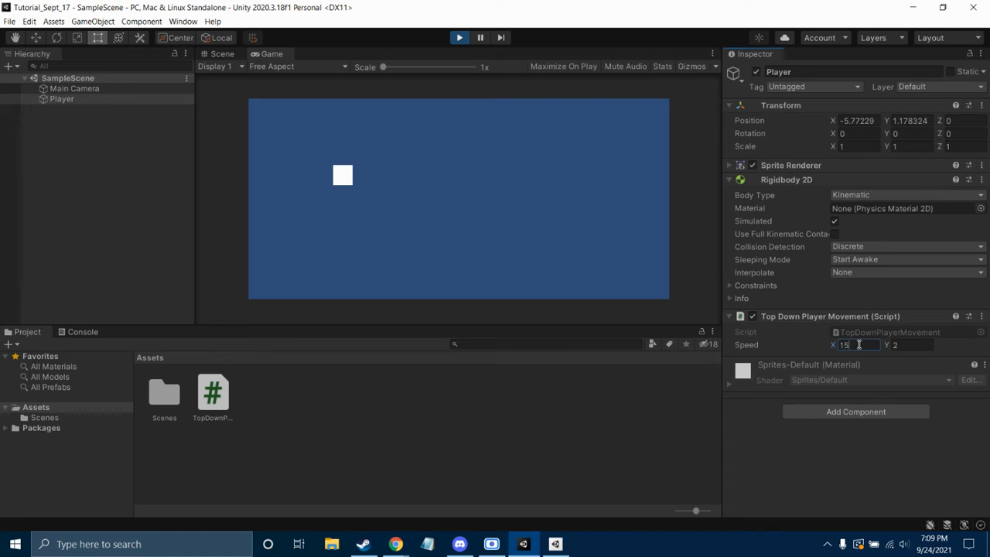
{"action": "left_click", "coordinate": [920, 344]}
{"action": "type", "text": "15"}
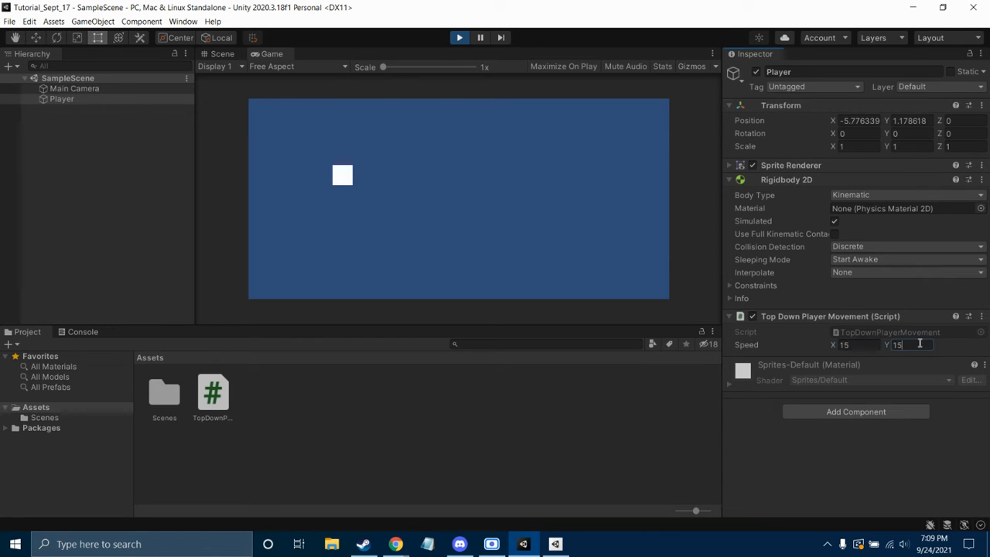
{"action": "left_click", "coordinate": [453, 162]}
Steer the Player with arrow and WASD keys to test the faster speed 15 movement
{"action": "key", "text": "Right"}
{"action": "key", "text": "Up"}
{"action": "key", "text": "a"}
{"action": "key", "text": "s"}
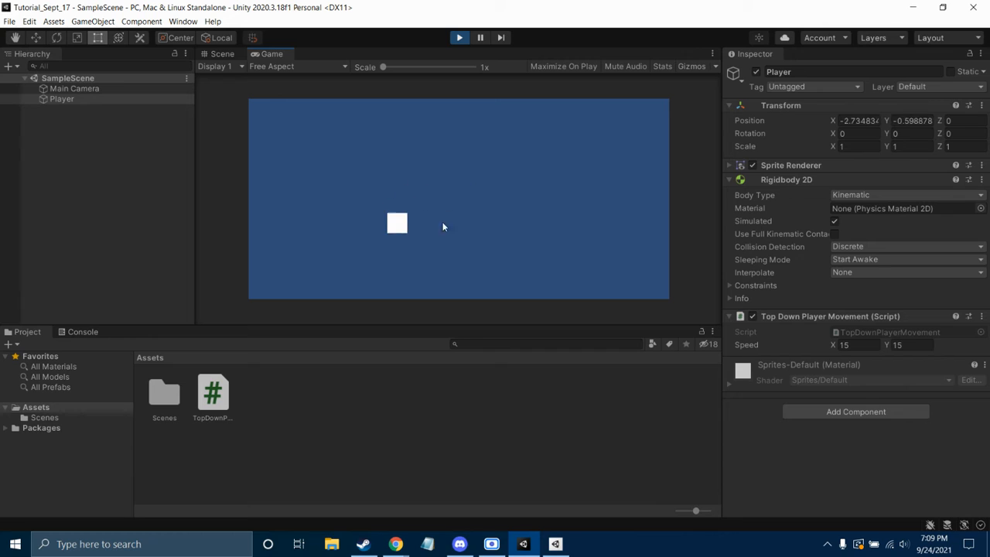
{"action": "key", "text": "d"}
{"action": "key", "text": "w"}
{"action": "key", "text": "s"}
{"action": "key", "text": "a"}
{"action": "key", "text": "a"}
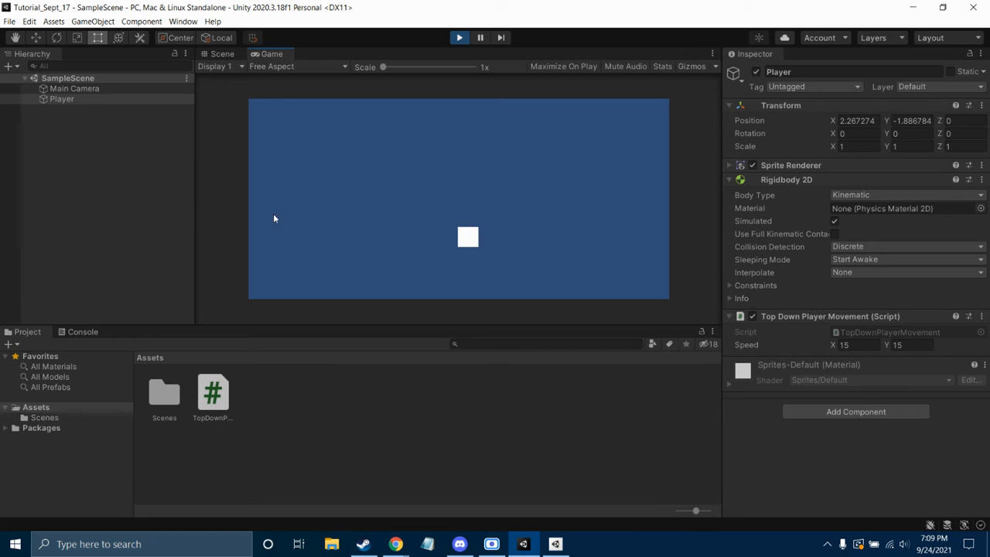
{"action": "key", "text": "w"}
{"action": "key", "text": "d"}
{"action": "key", "text": "s"}
{"action": "key", "text": "d"}
{"action": "key", "text": "w"}
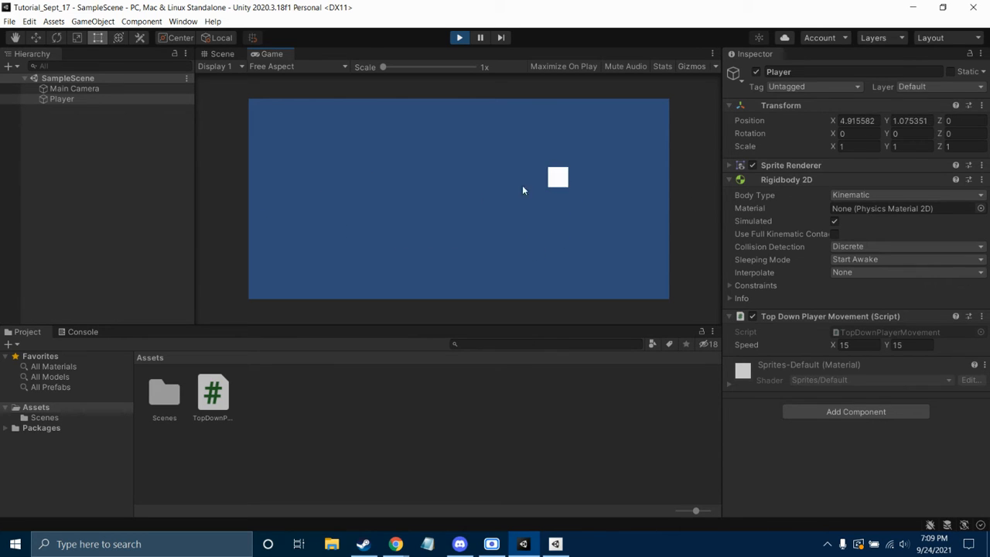
{"action": "key", "text": "a"}
{"action": "key", "text": "s"}
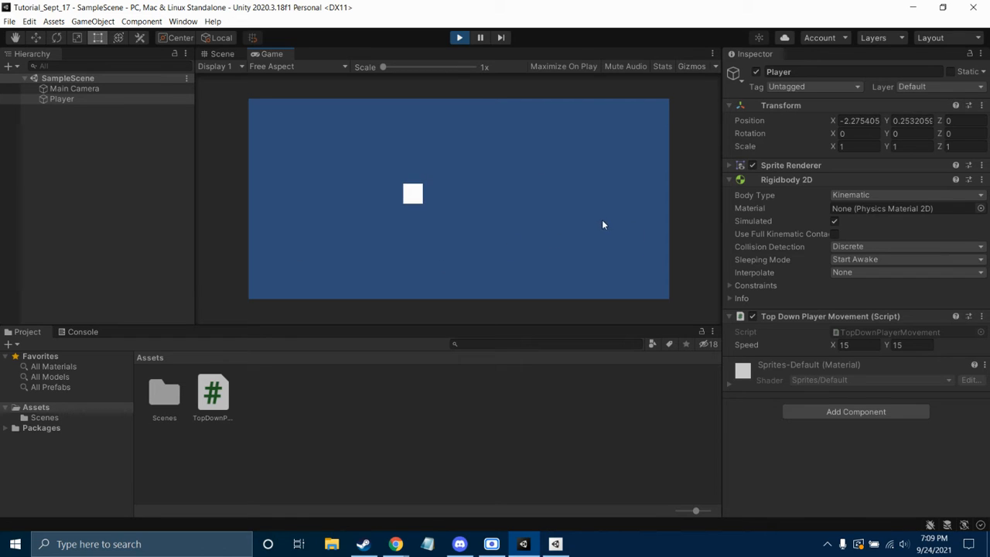
{"action": "key", "text": "w"}
{"action": "key", "text": "d"}
{"action": "key", "text": "d"}
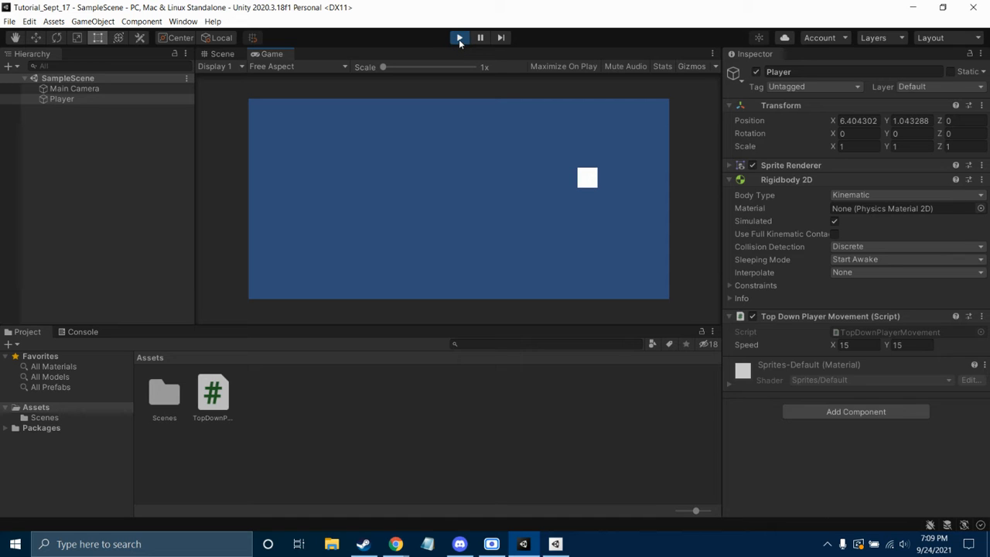
Stop play mode so the Player returns to 0, 0, 0 with Speed back at 5, 4
{"action": "left_click", "coordinate": [458, 38]}
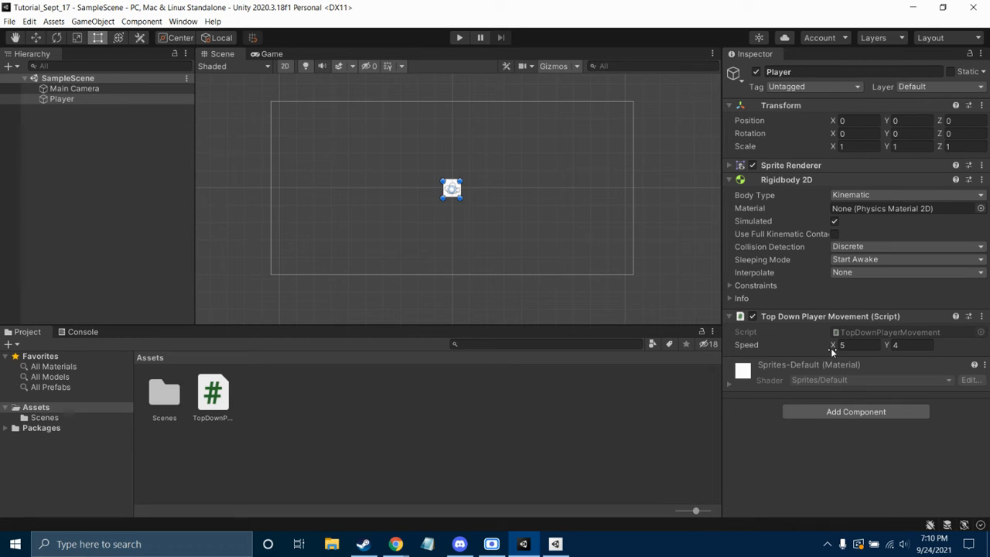
Bring Chrome to the front on the Unity 2D Tutorial Collisions slides tab
{"action": "mouse_move", "coordinate": [449, 544]}
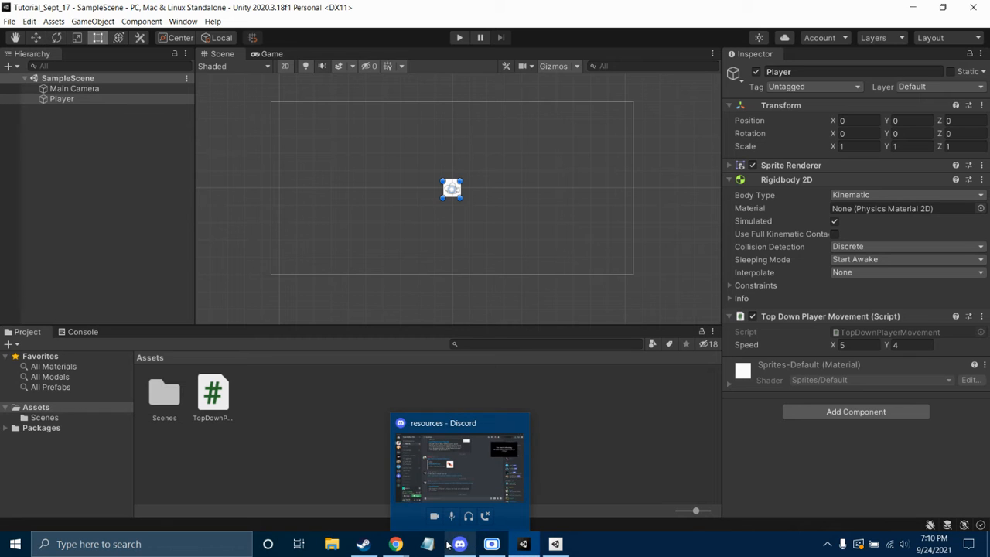
{"action": "mouse_move", "coordinate": [395, 544]}
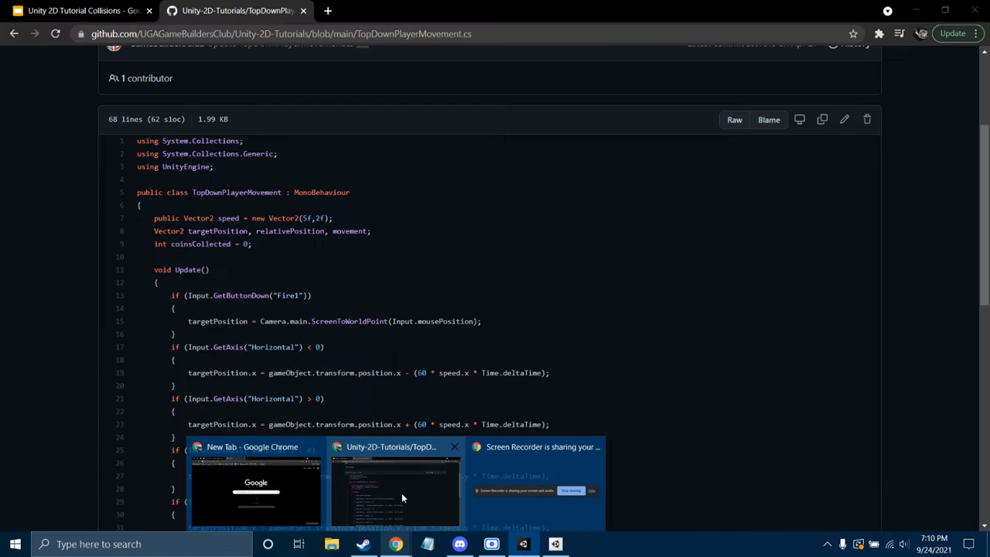
{"action": "left_click", "coordinate": [402, 495]}
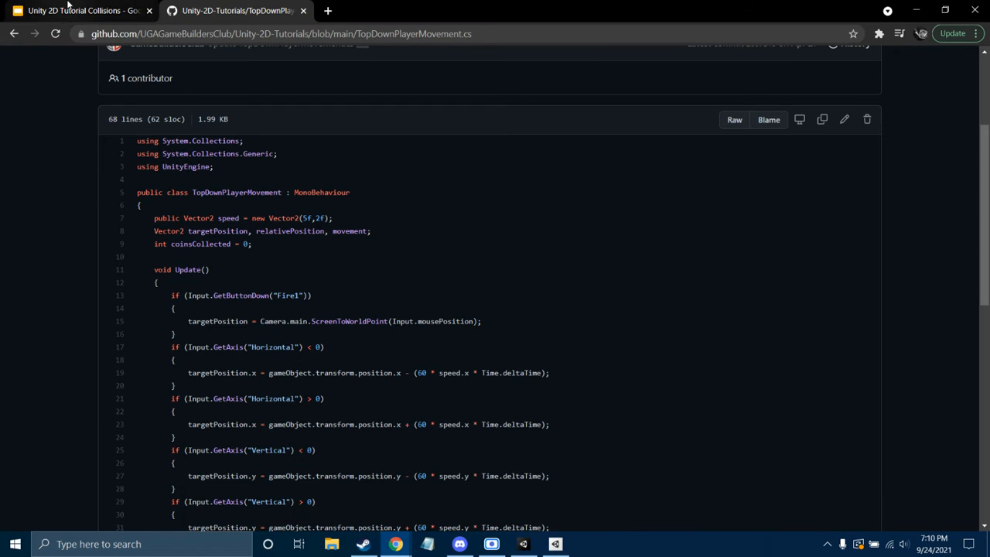
{"action": "left_click", "coordinate": [114, 10]}
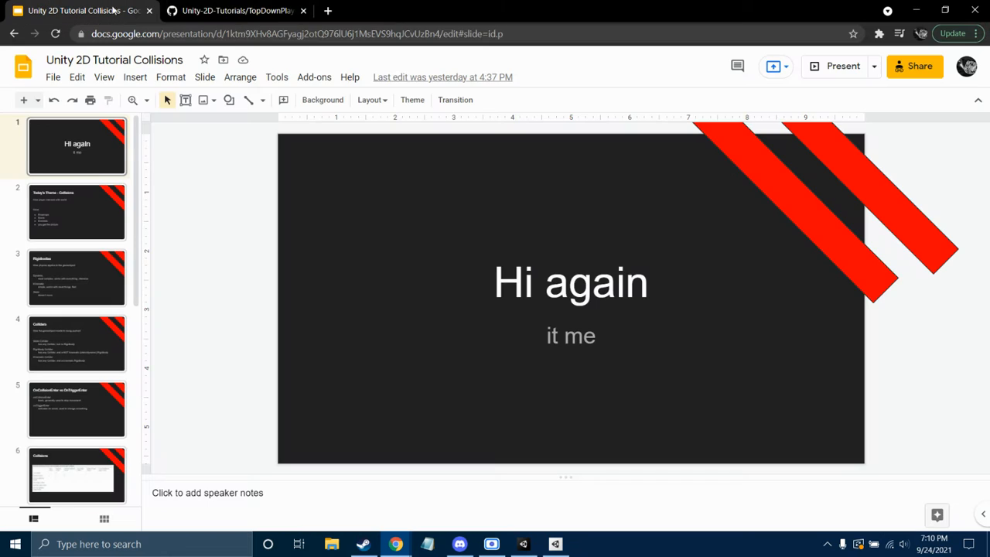
Close the GitHub code tab and return to the slides editor
{"action": "left_click", "coordinate": [304, 11]}
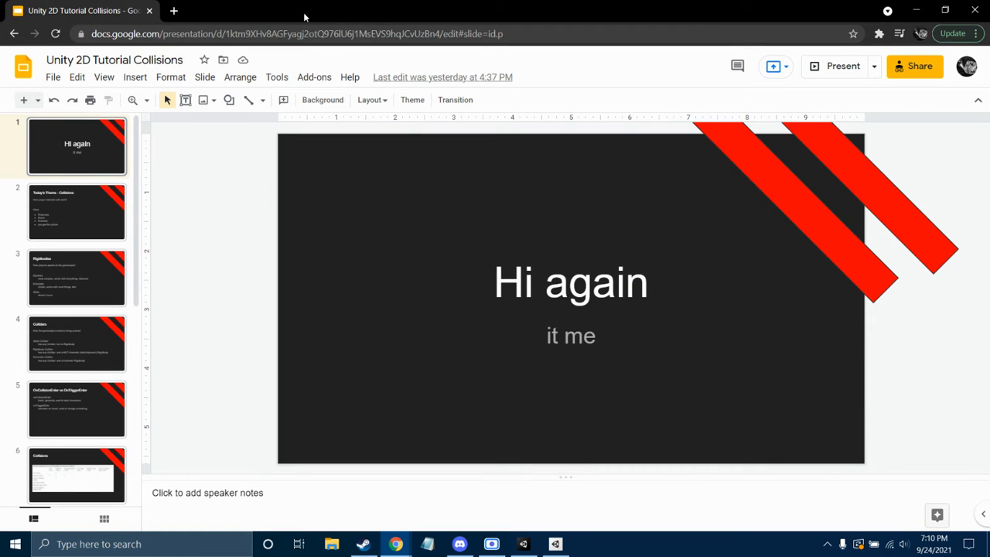
{"action": "left_click", "coordinate": [491, 544]}
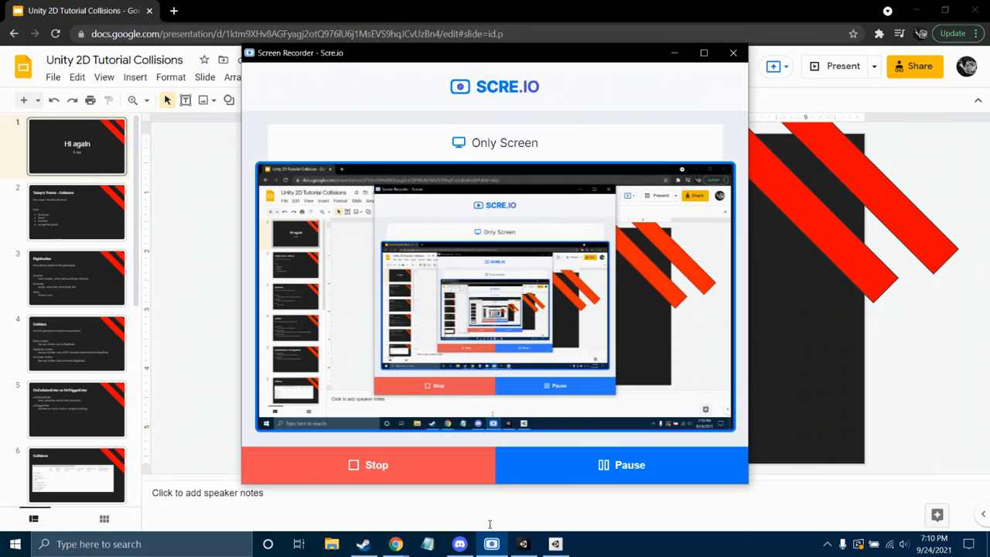
{"action": "left_click", "coordinate": [178, 278]}
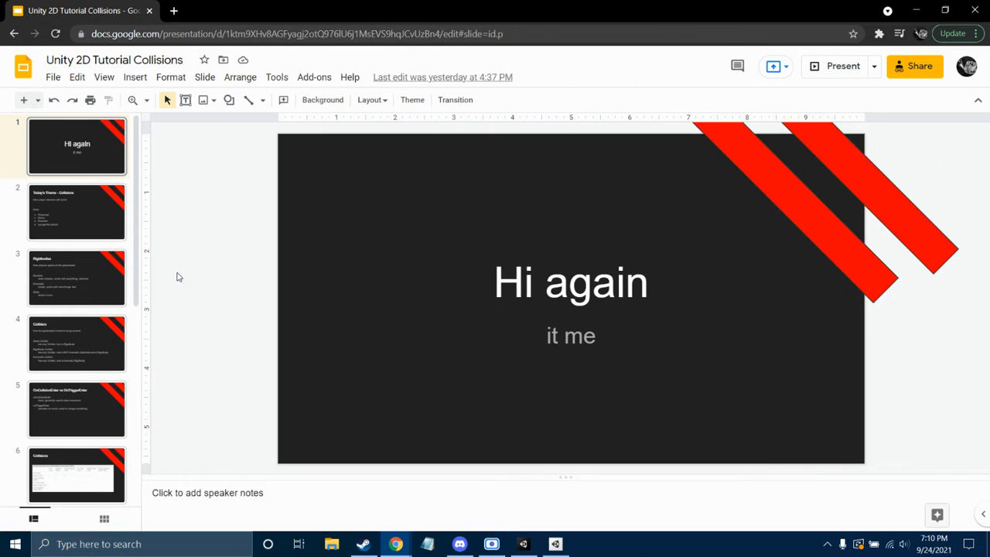
Present the deck full screen and advance to the 'Today's Theme - Collisions' slide
{"action": "left_click", "coordinate": [810, 73]}
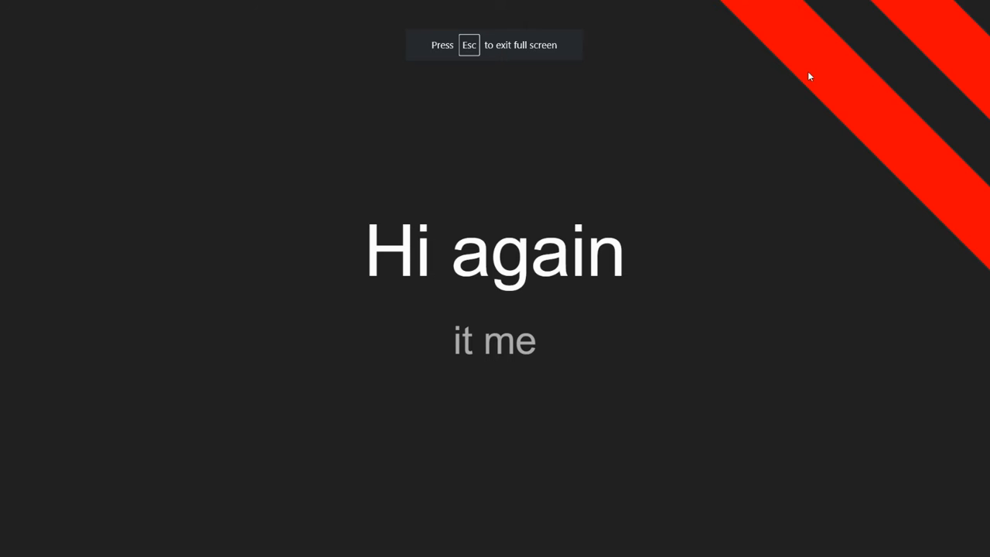
{"action": "key", "text": "Right"}
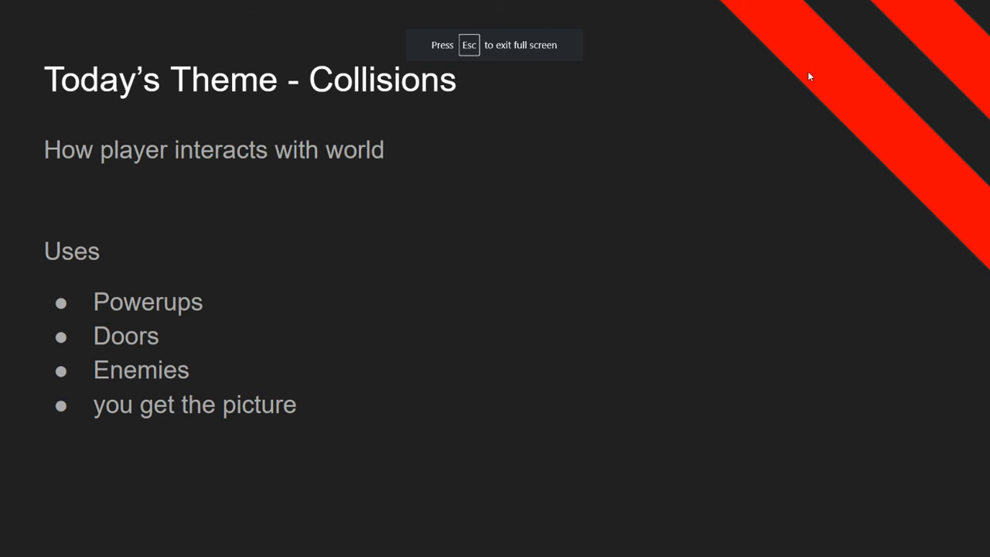